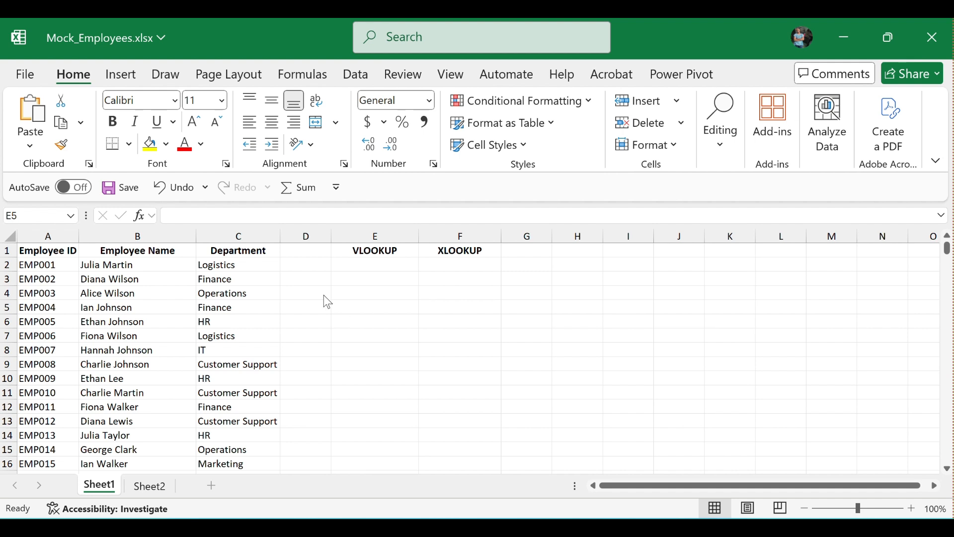
- Start a VLOOKUP formula in cell E2 with the text "EMP100" as the lookup value
click(358, 265)
text(=)
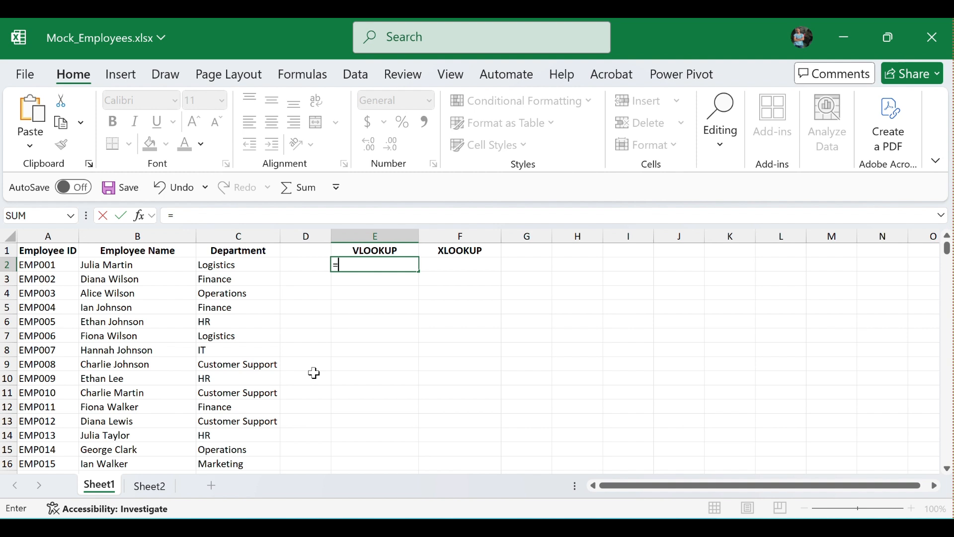
text(VL)
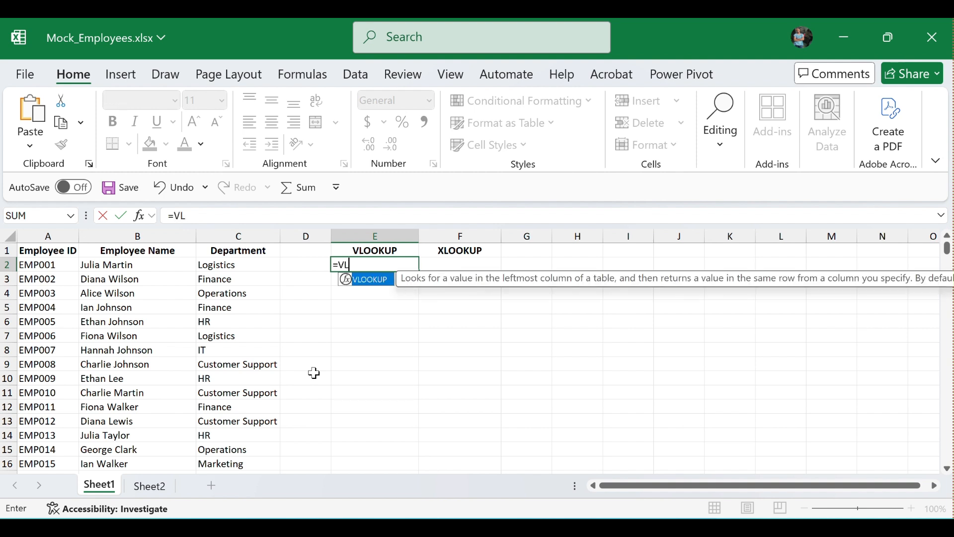
double_click(383, 285)
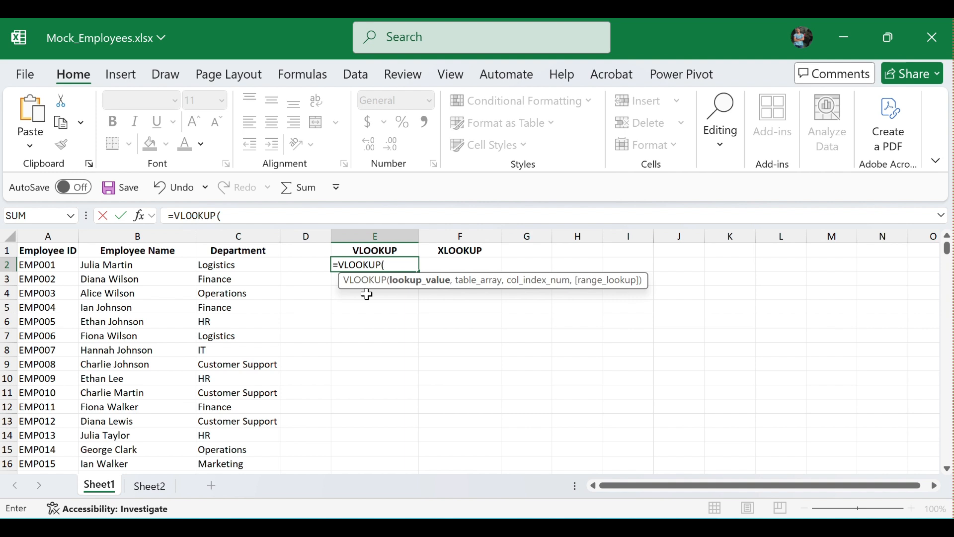
text("EMP100",)
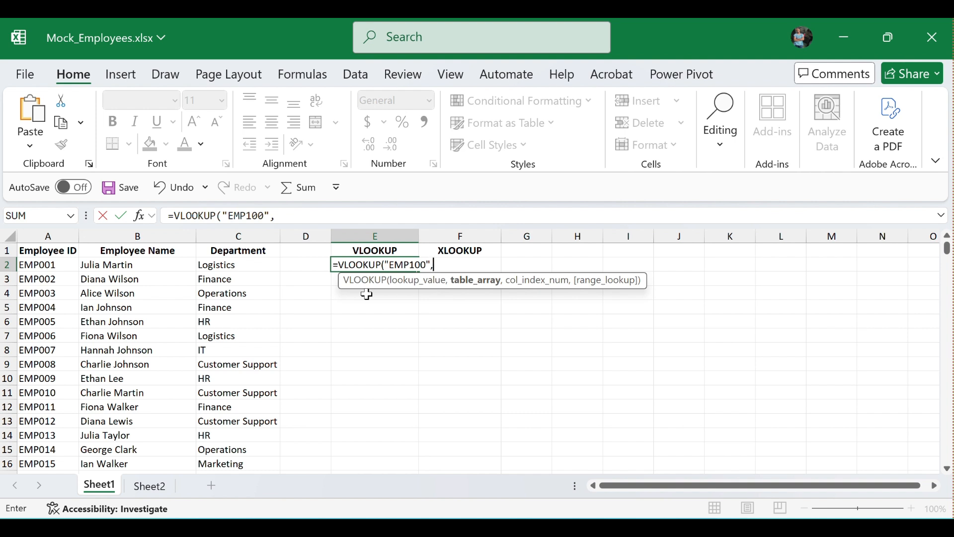
- Set the E2 formula's table array to A2:C301 and its column index number to 3
text(A2)
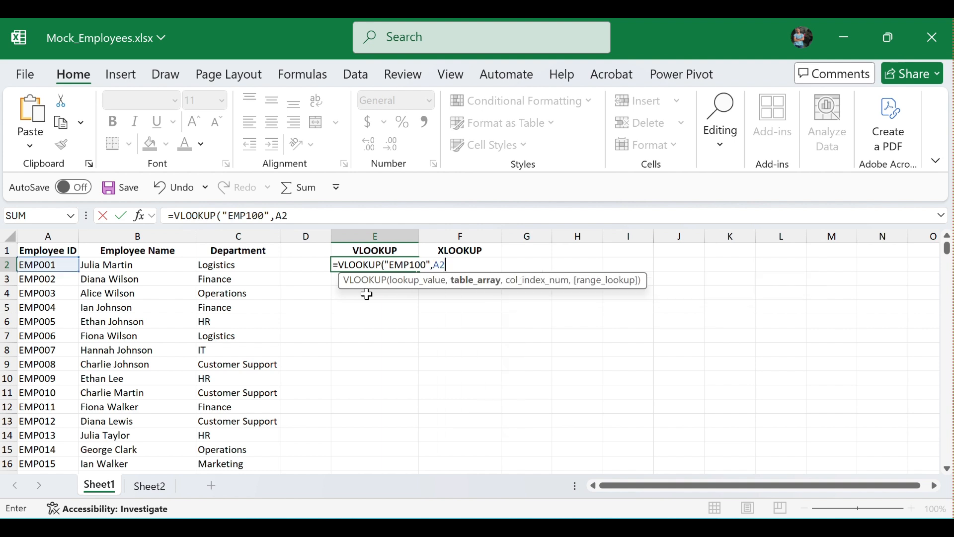
text(:C)
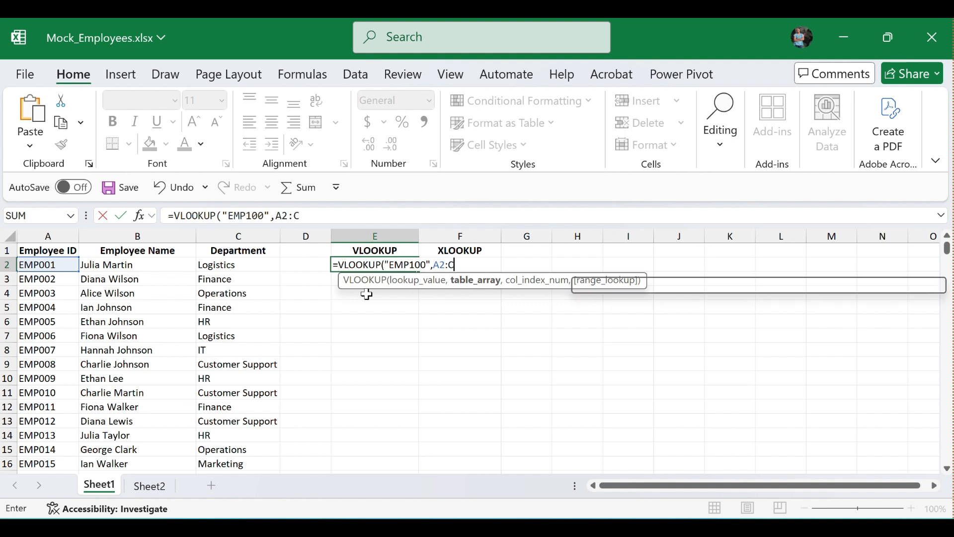
text(3)
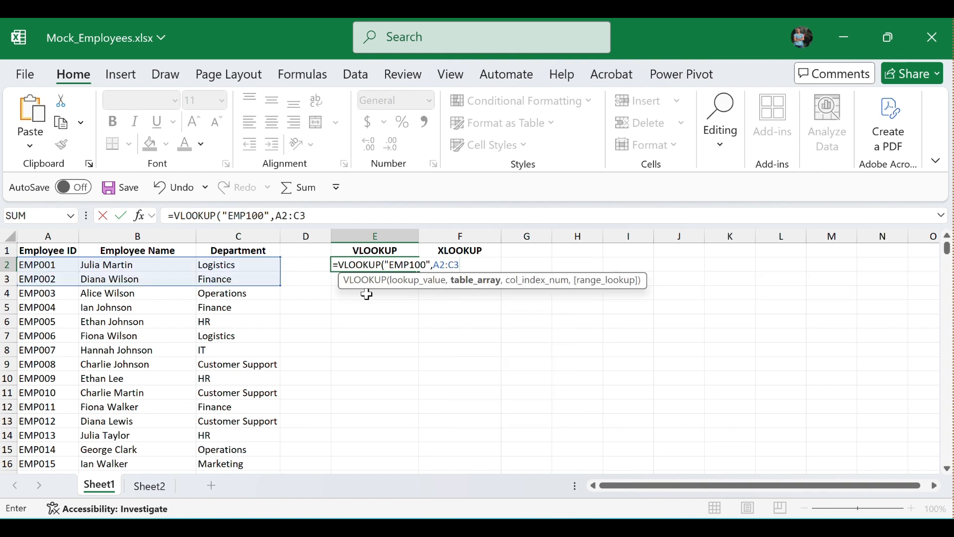
text(01)
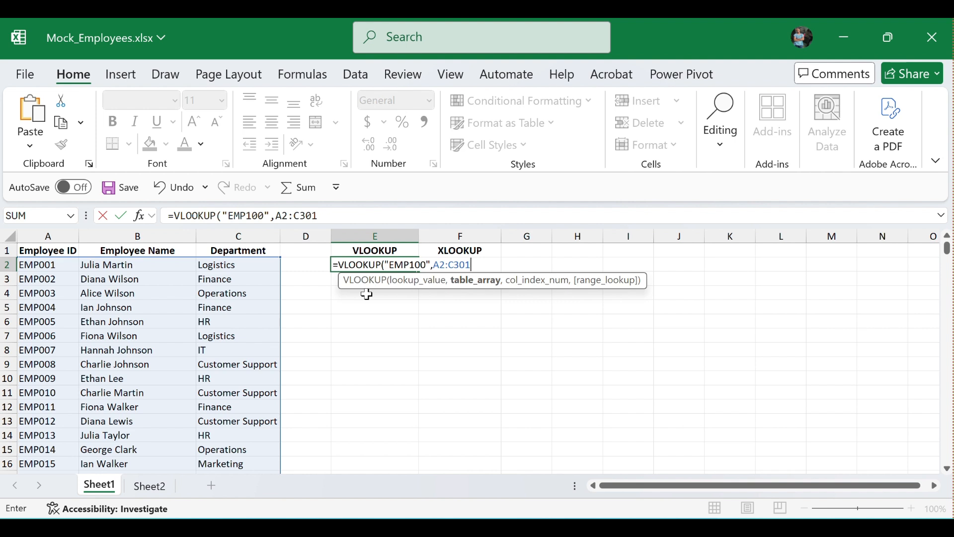
text(,)
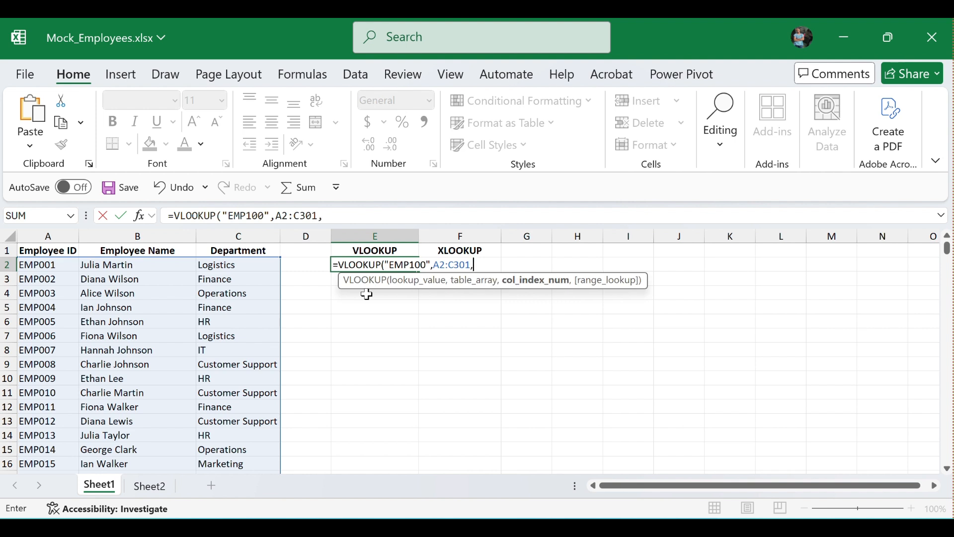
text(3,)
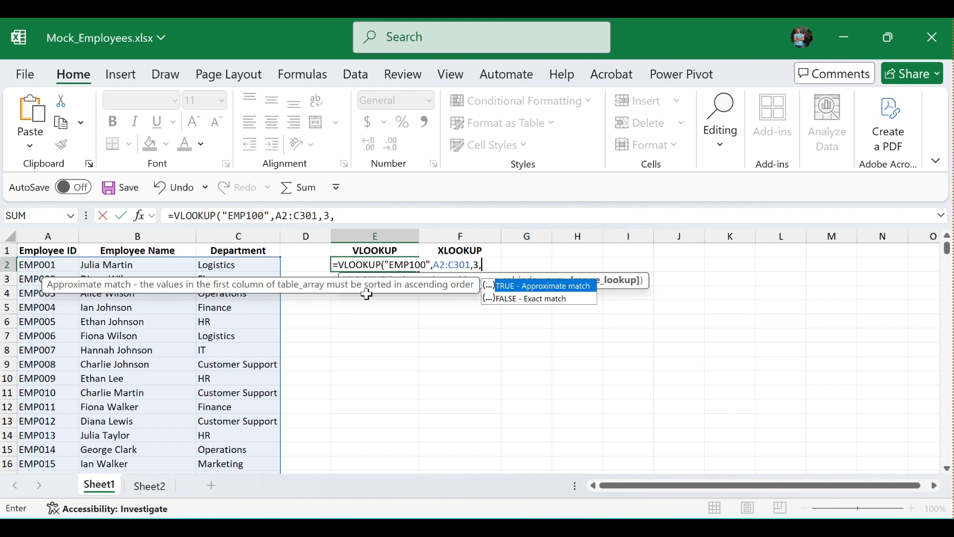
- Complete the VLOOKUP formula in E2 with FALSE for an exact match and enter it
key(Escape)
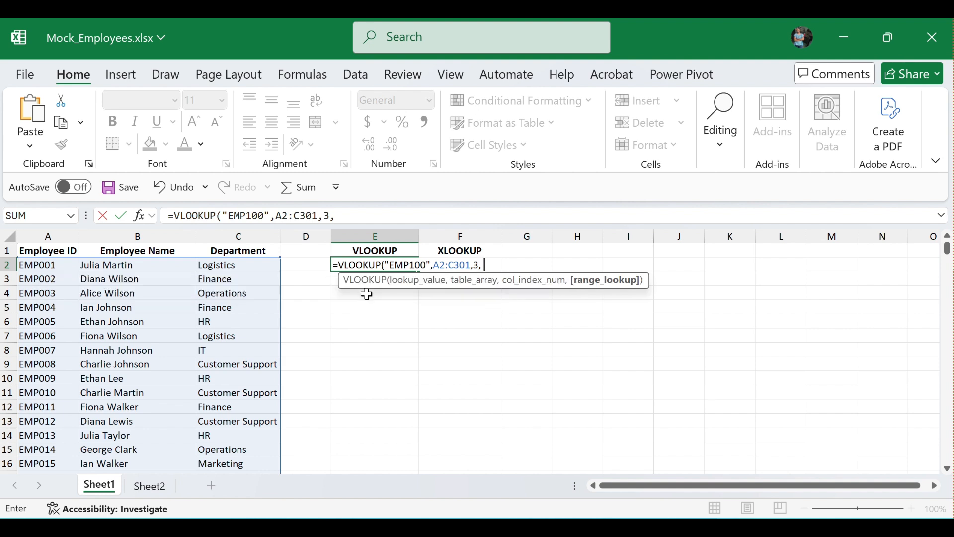
text(f)
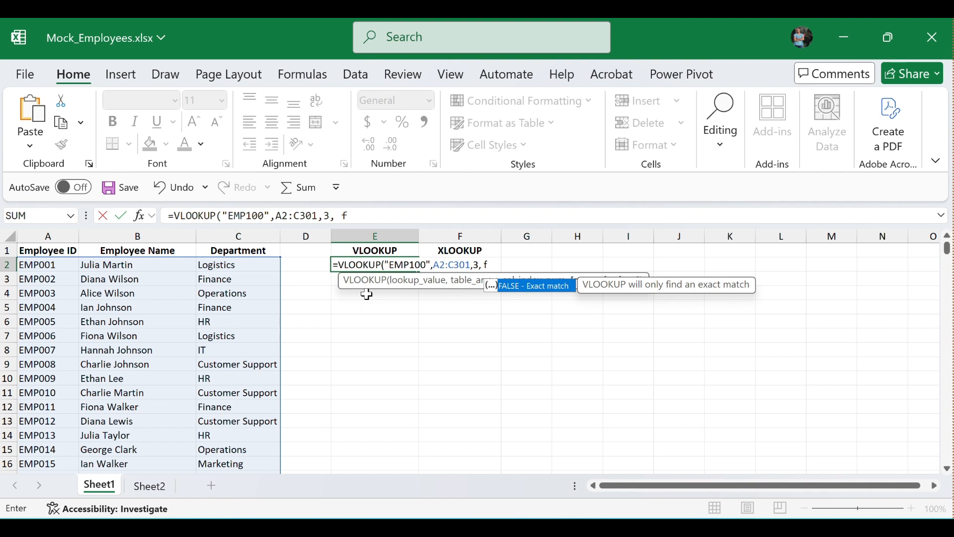
key(BackSpace)
key(BackSpace)
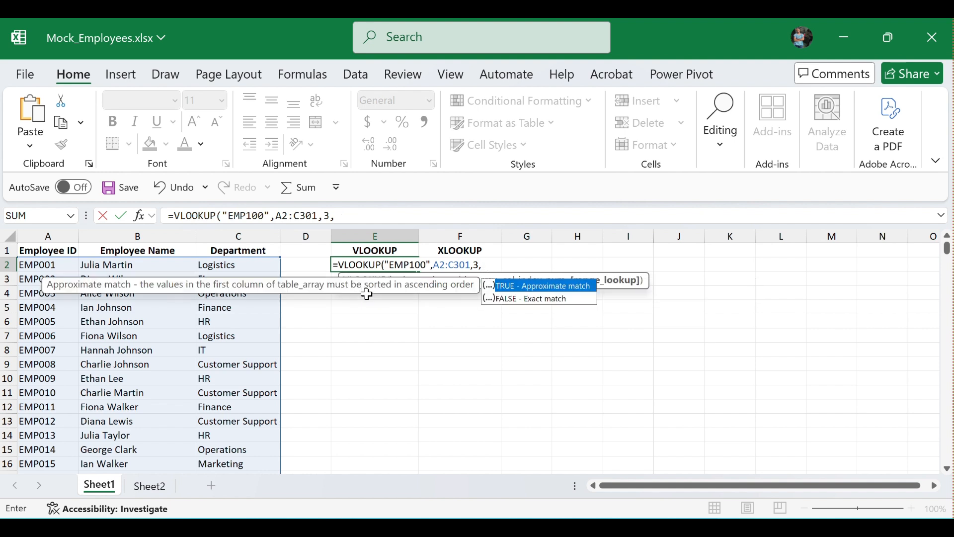
key(Escape)
text(F)
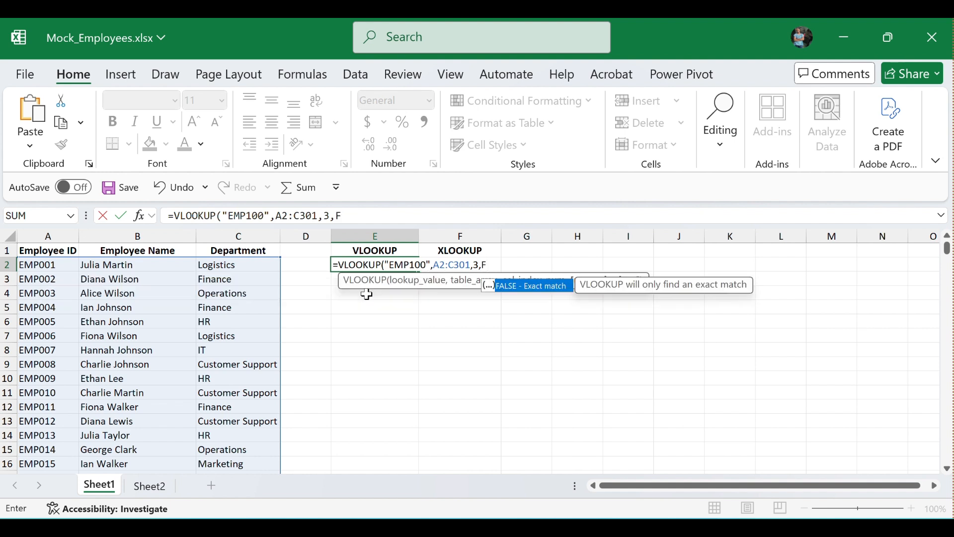
text(alse))
key(Return)
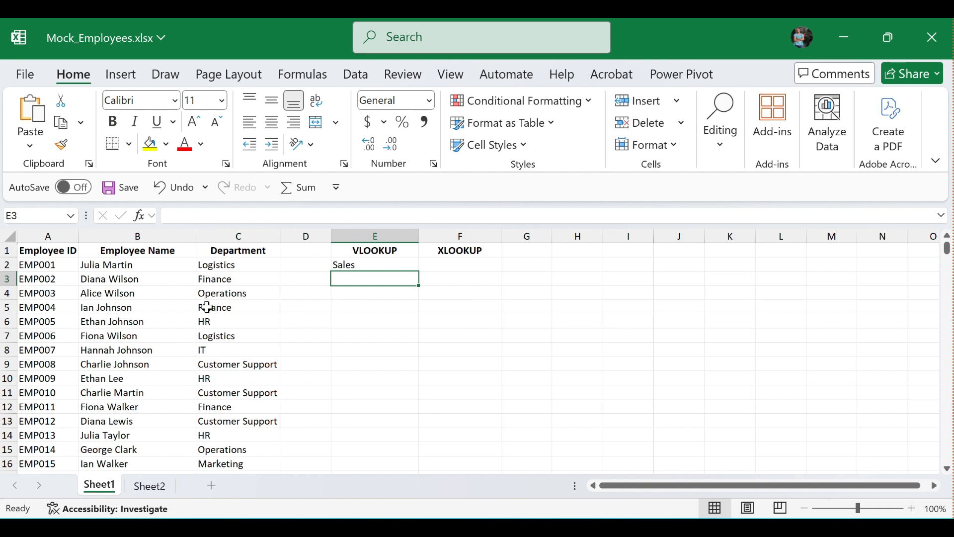
- Check the department listed for EMP100 in the employee table, and review the VLOOKUP formula in E2
scroll(175, 332, down, 7)
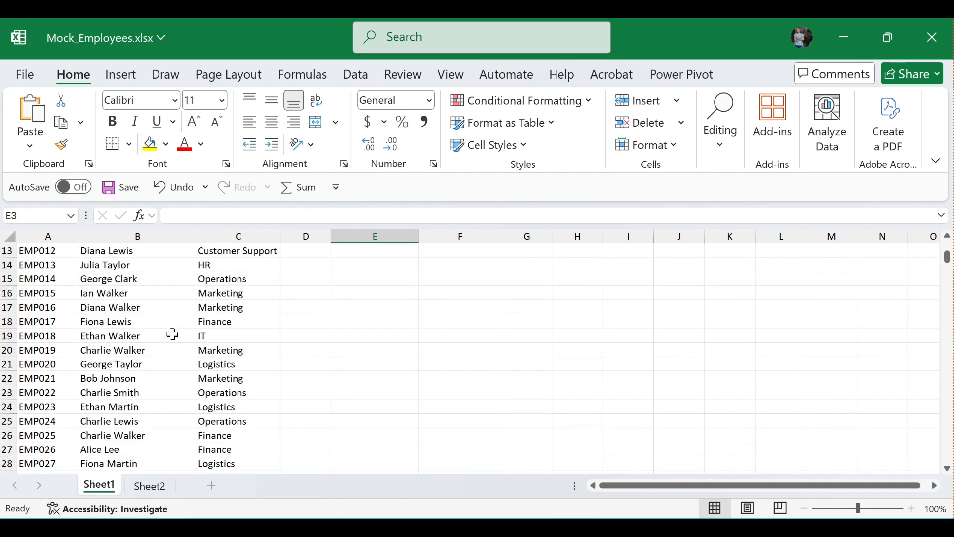
scroll(172, 333, down, 13)
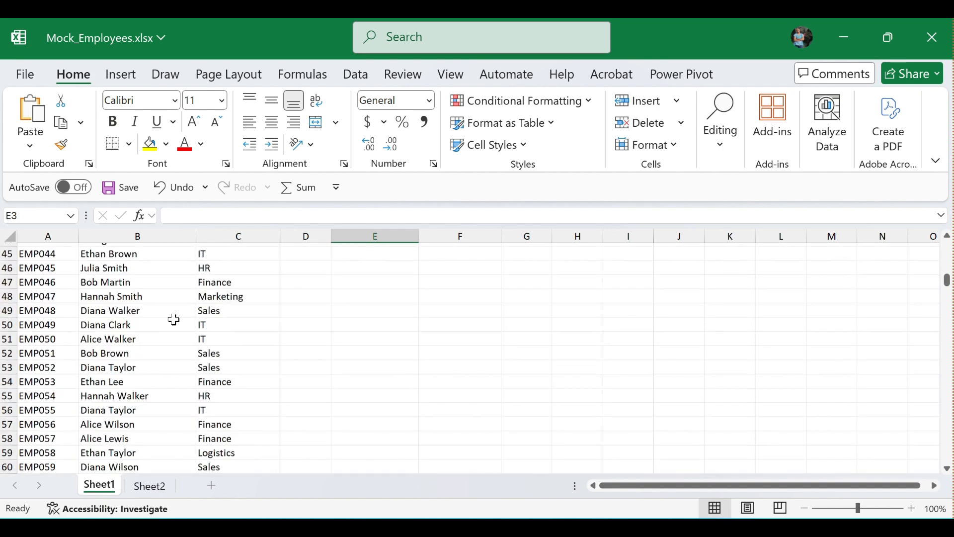
scroll(173, 316, down, 8)
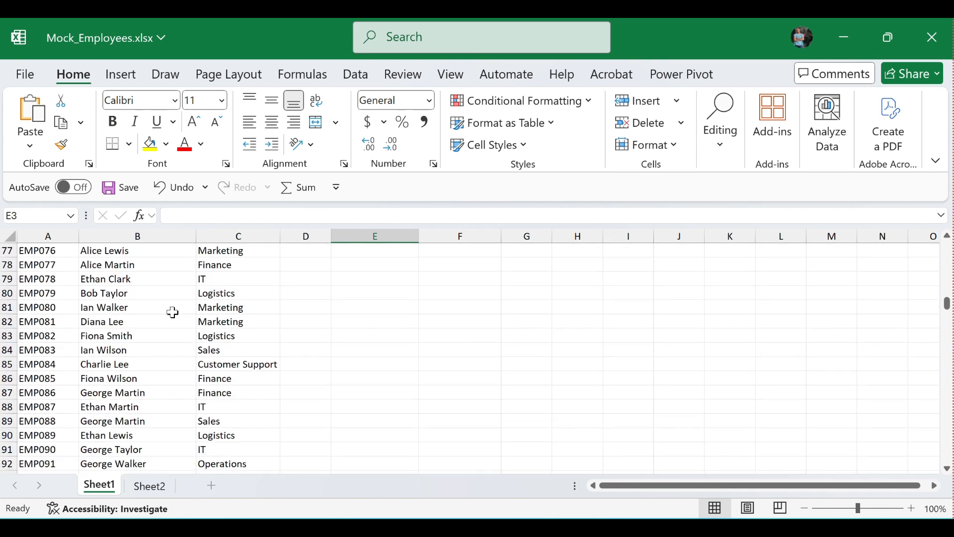
scroll(163, 328, down, 1)
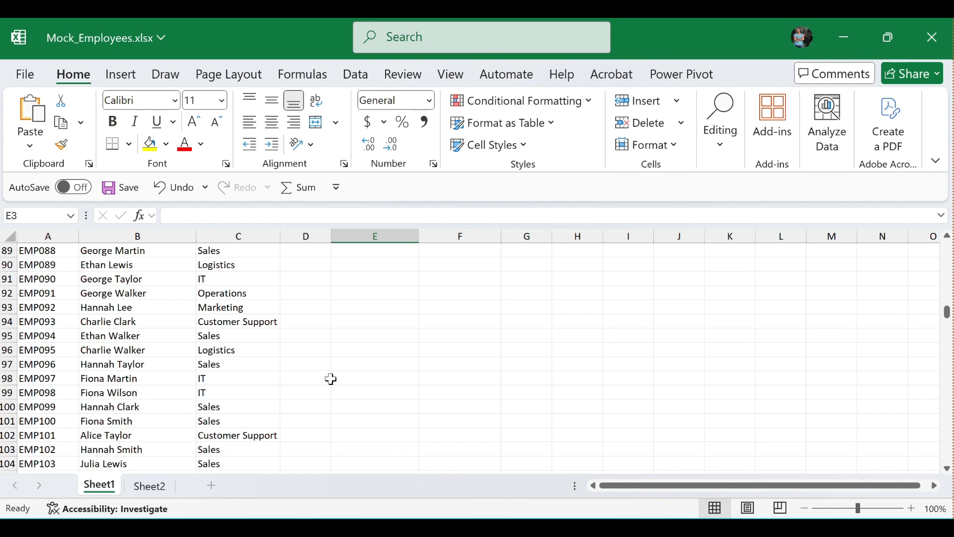
scroll(349, 370, up, 20)
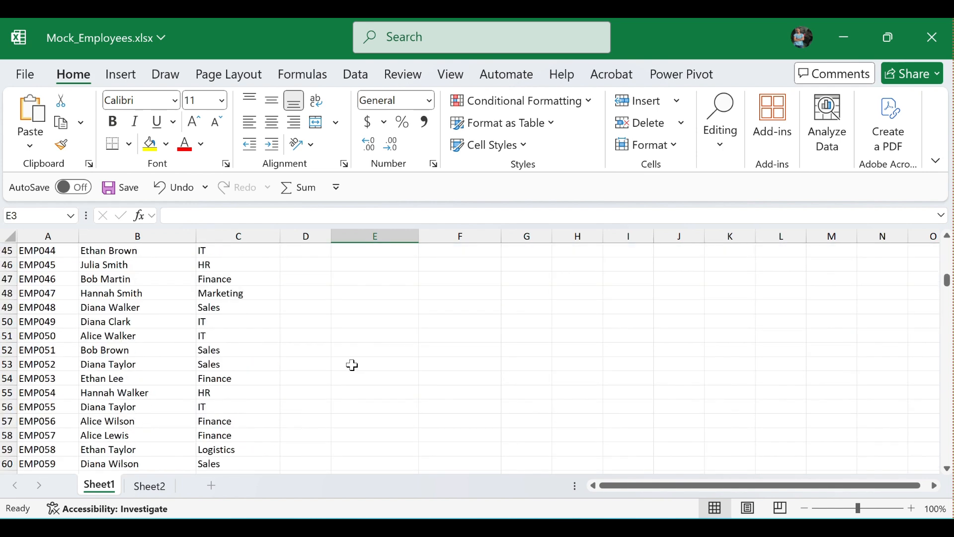
scroll(354, 360, up, 7)
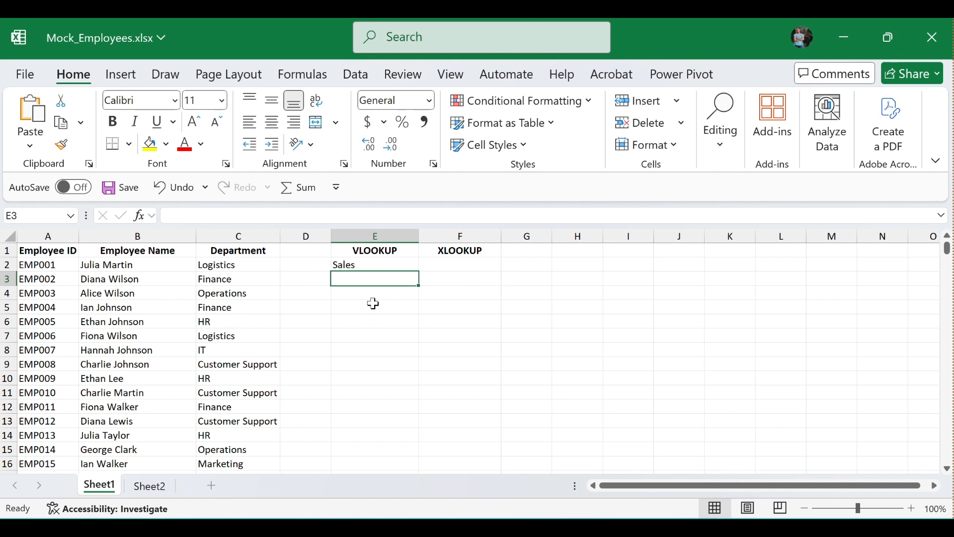
double_click(352, 262)
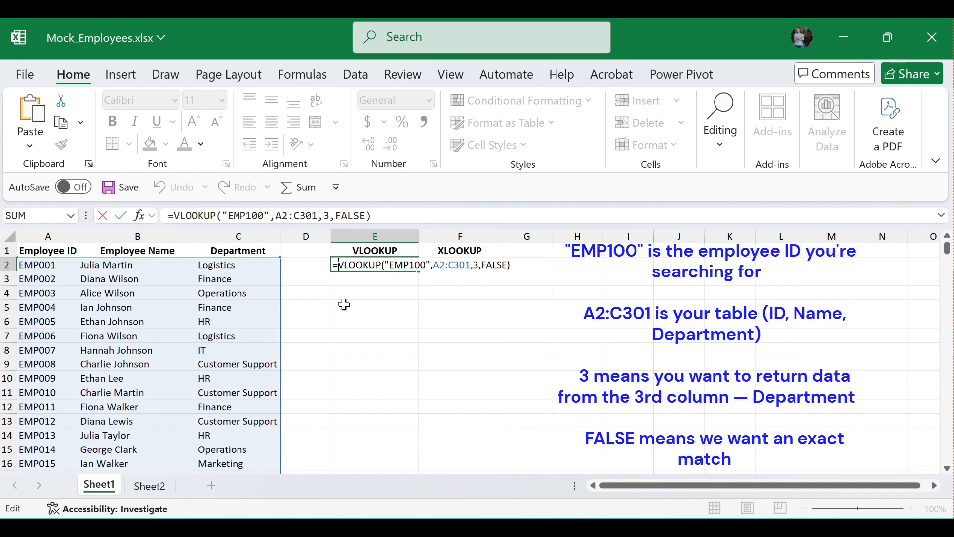
key(Return)
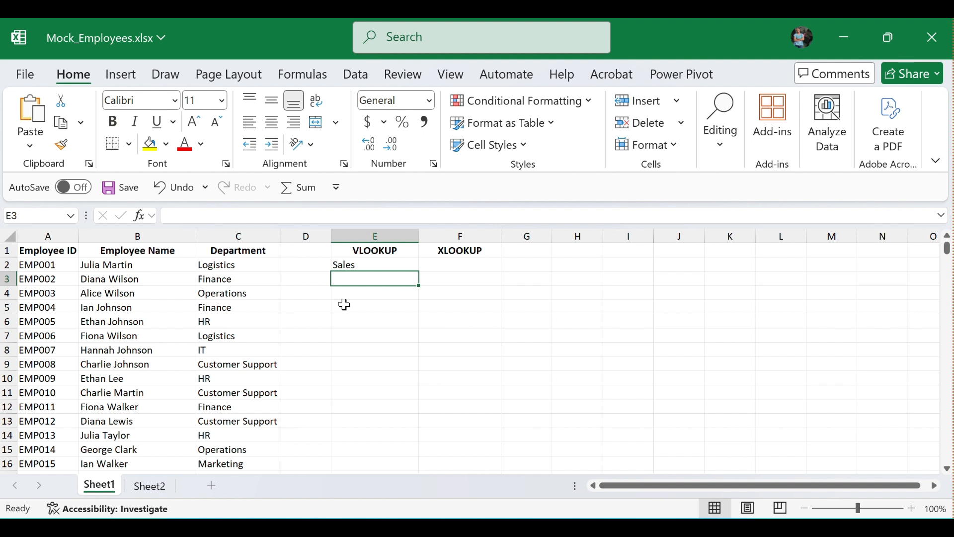
- Start a second VLOOKUP formula in cell E4 with cell A10 as the lookup value
key(Down)
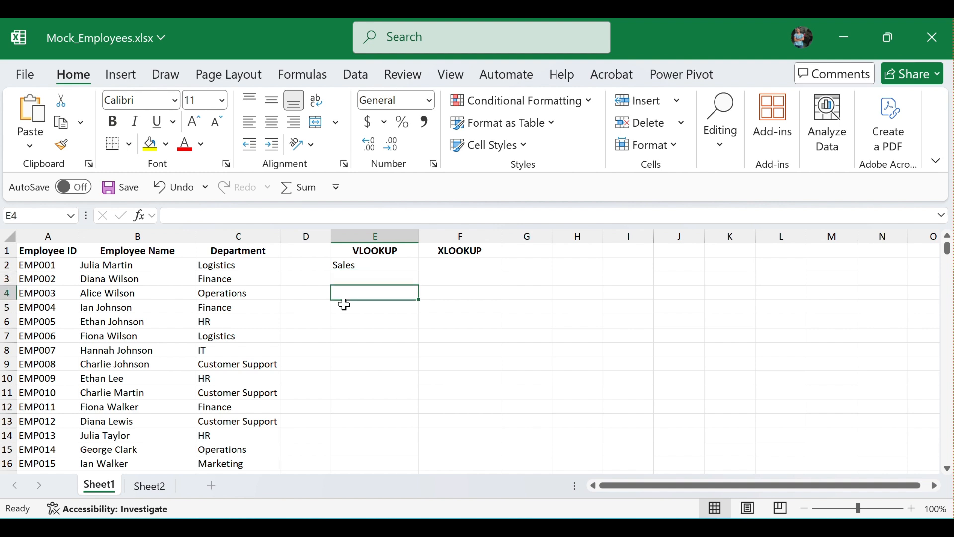
text(=)
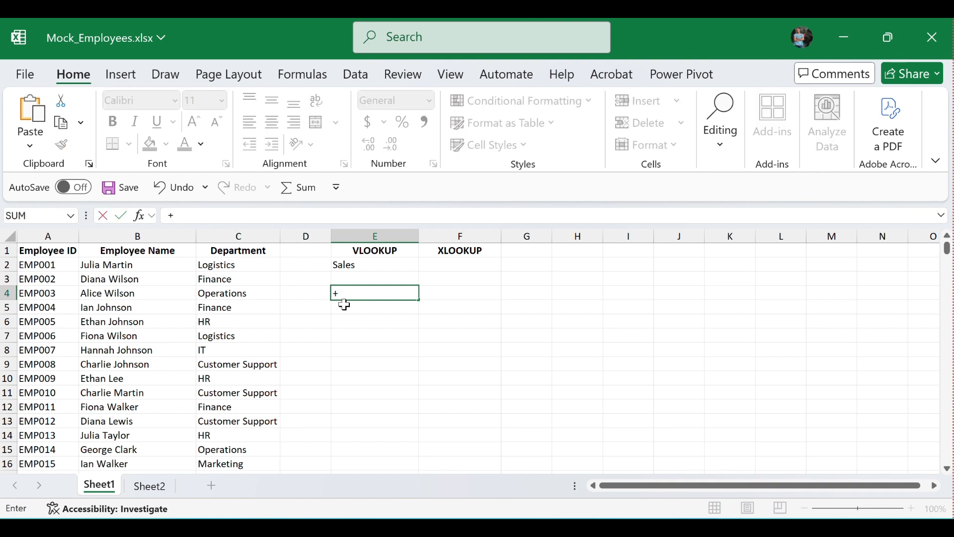
key(Escape)
text(=vl)
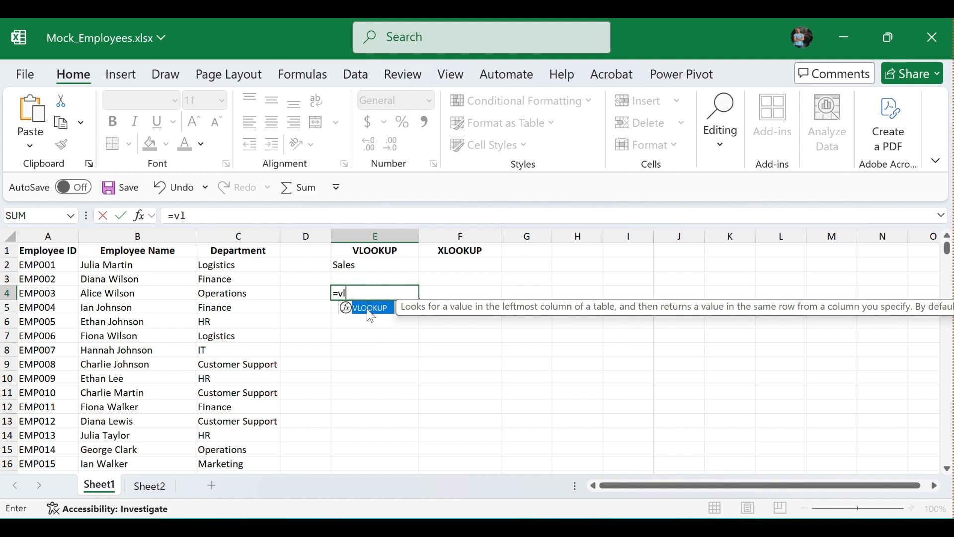
double_click(360, 308)
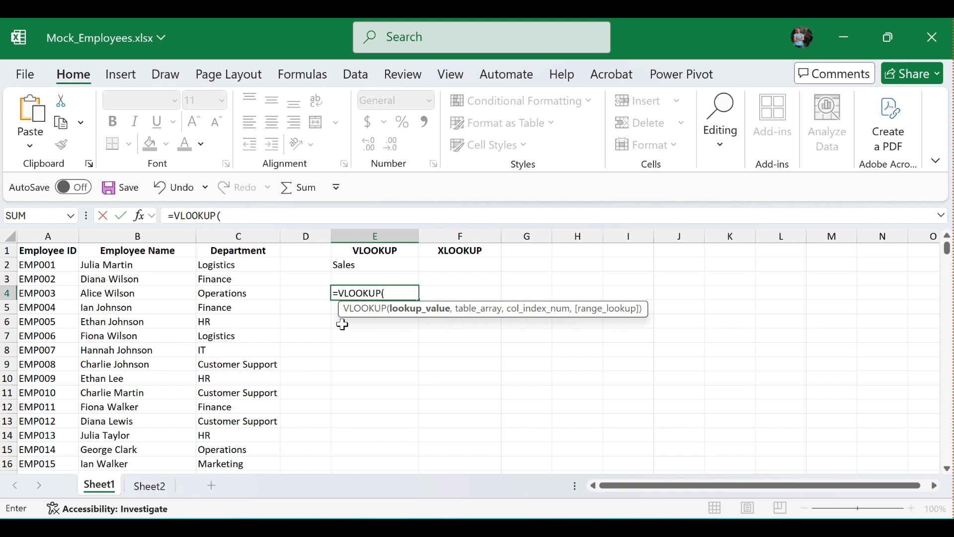
text(A)
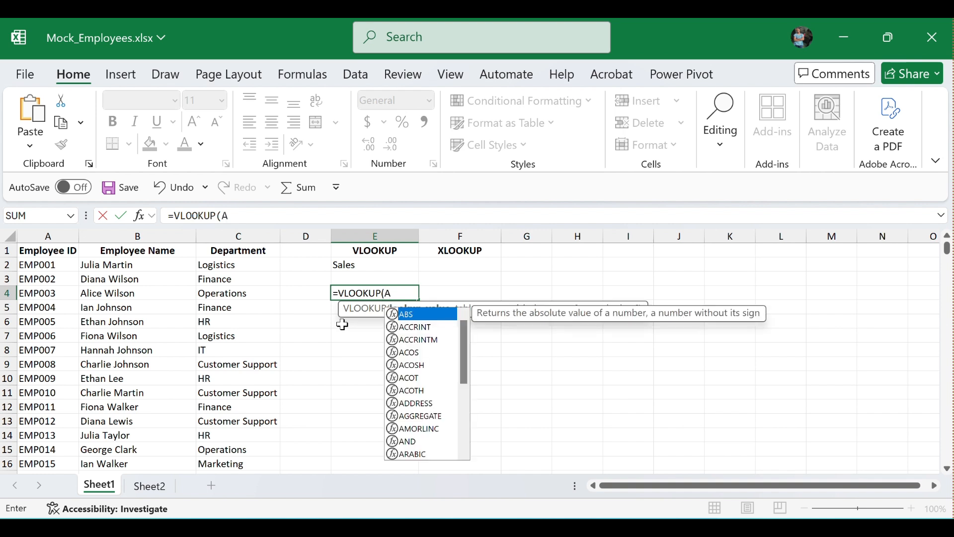
text(10)
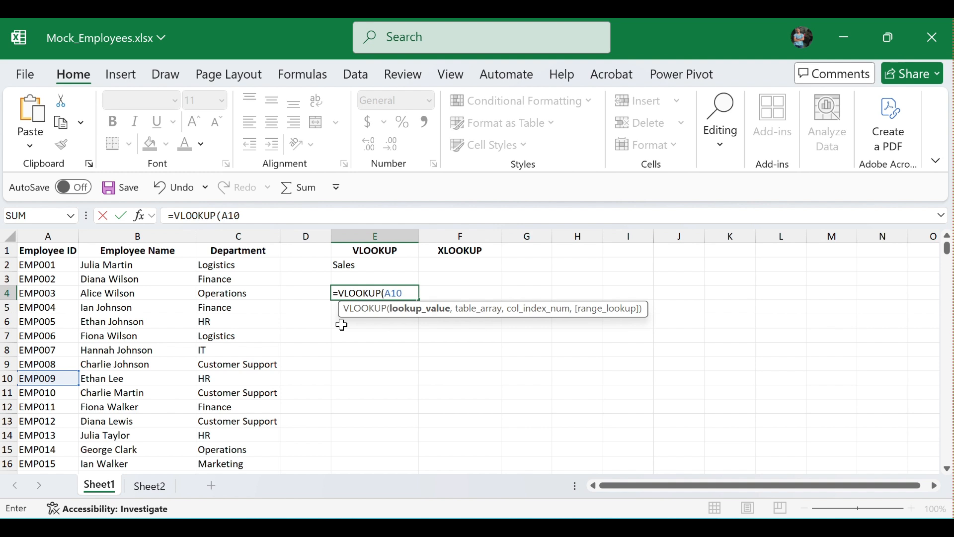
text(,)
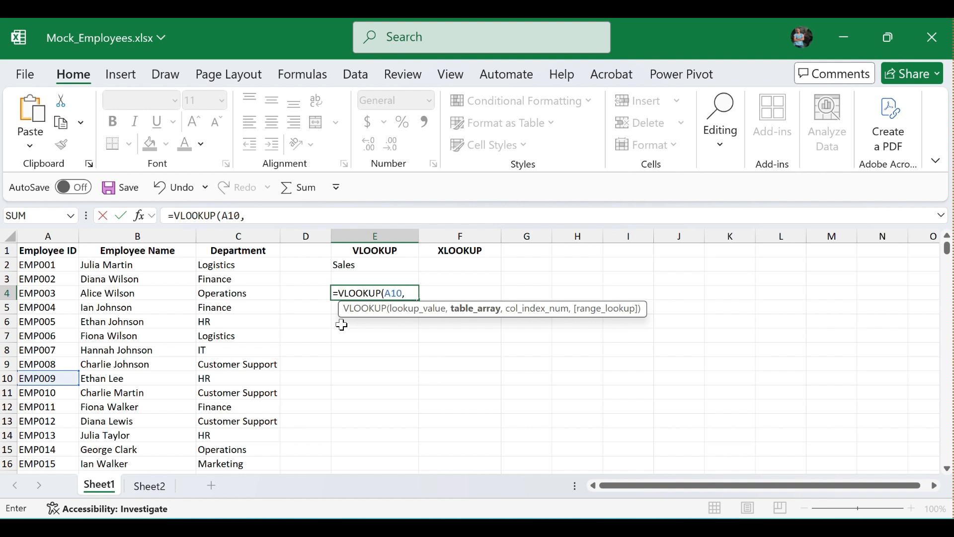
text(A2)
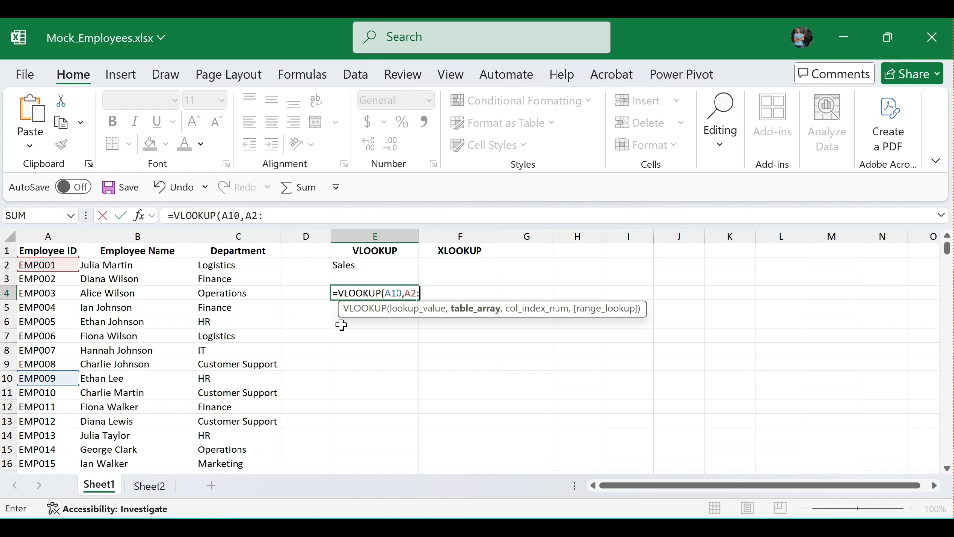
text(:C)
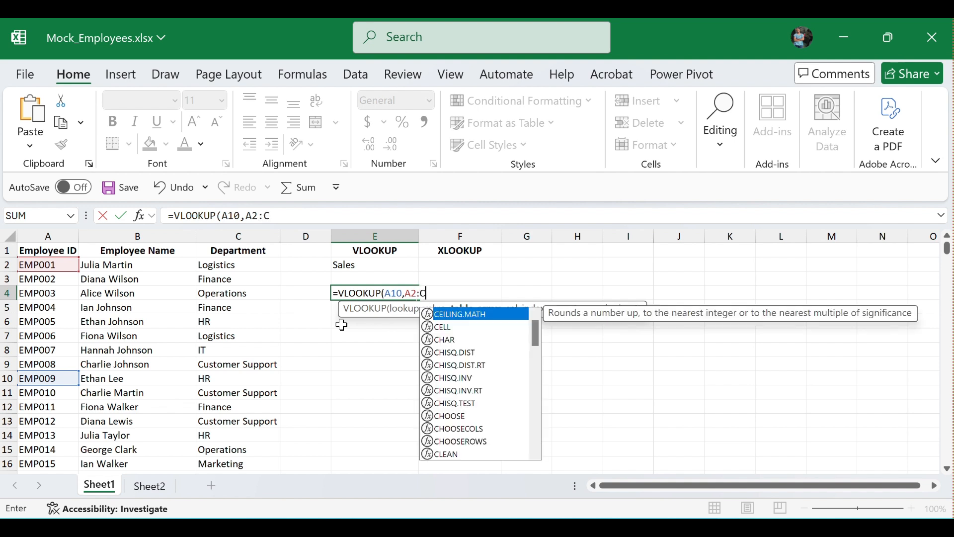
text(30)
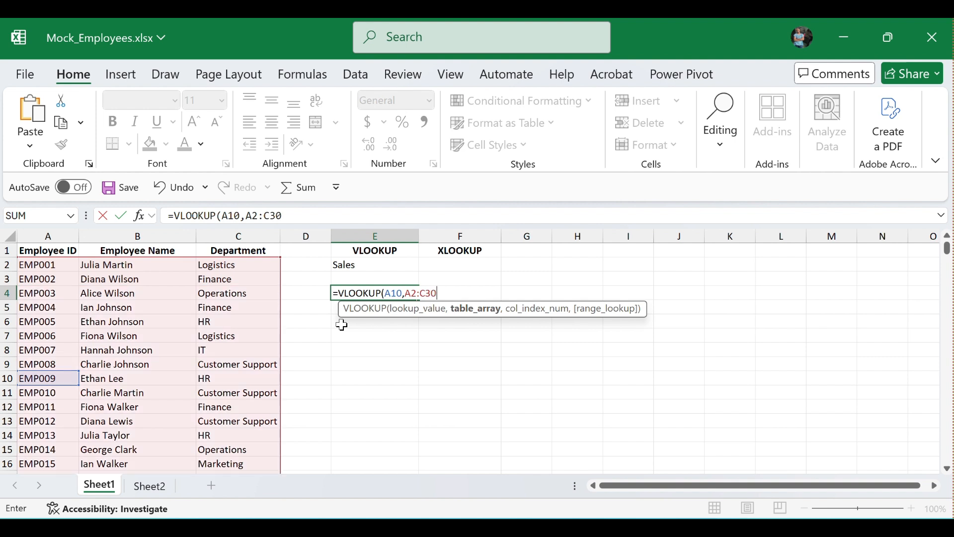
text(1)
key(BackSpace)
key(BackSpace)
key(BackSpace)
key(BackSpace)
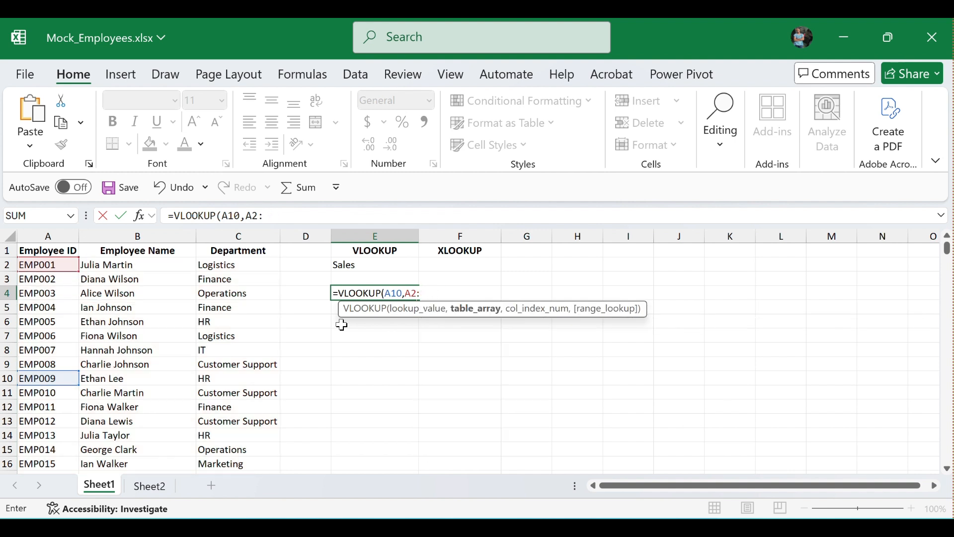
key(BackSpace)
key(BackSpace)
key(BackSpace)
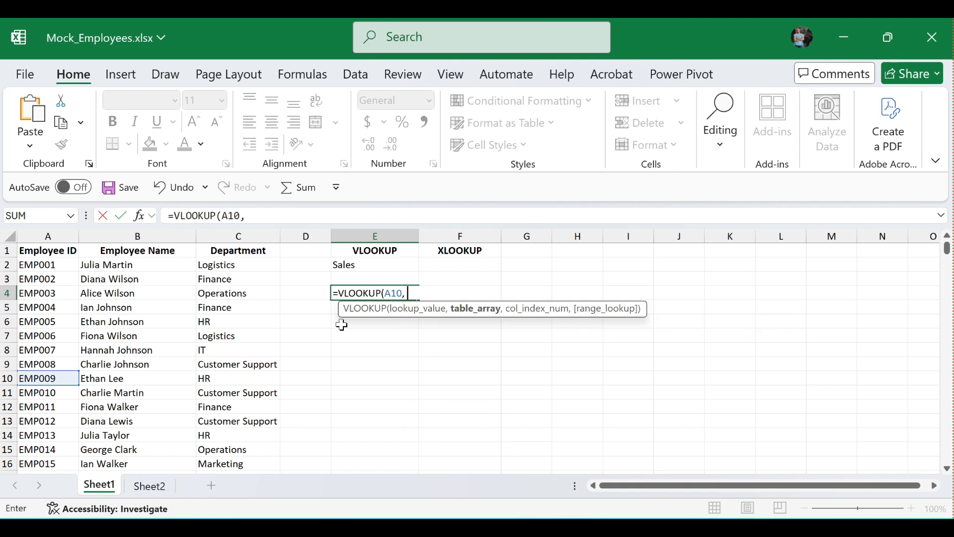
- Complete the VLOOKUP formula in E4 with table array A2:C301, column index number 3 and False for an exact match, and enter it
text(A2)
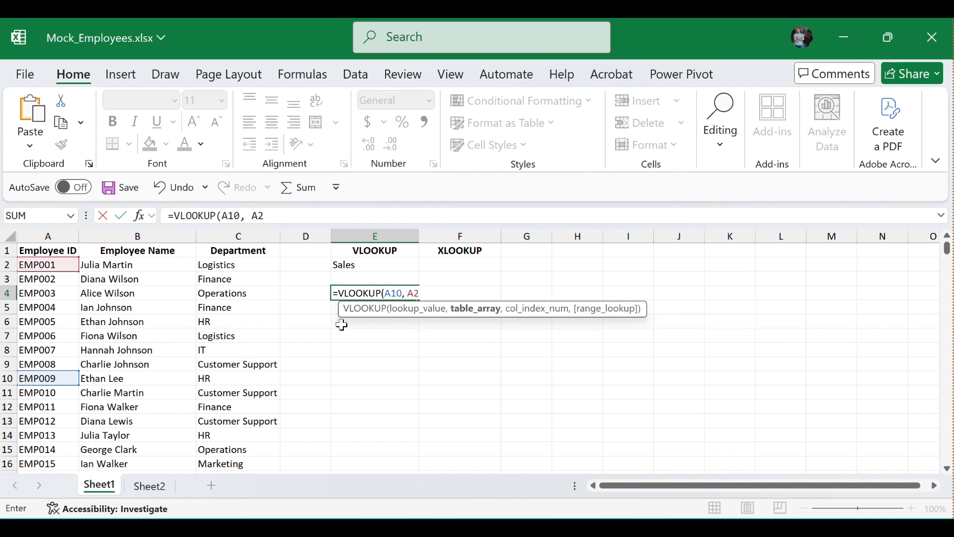
text(:C3)
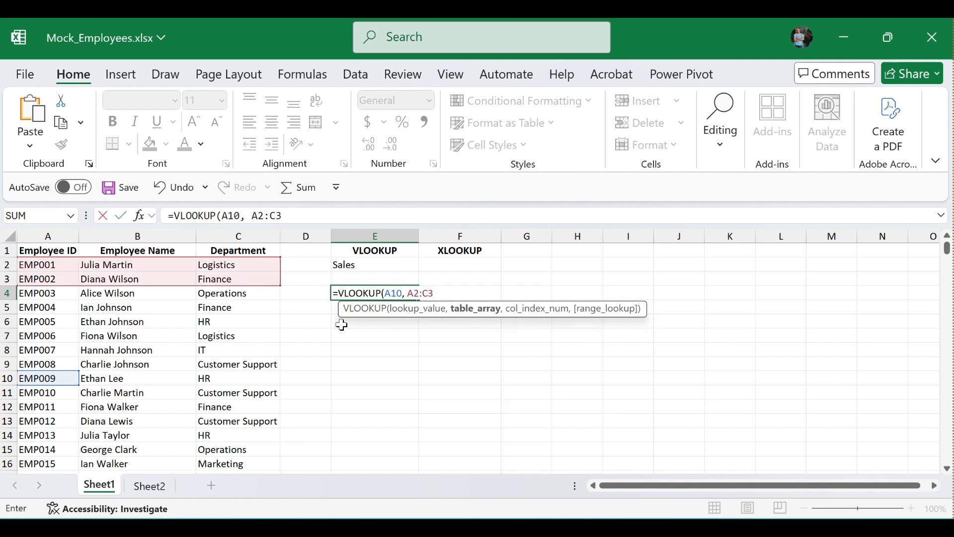
text(01)
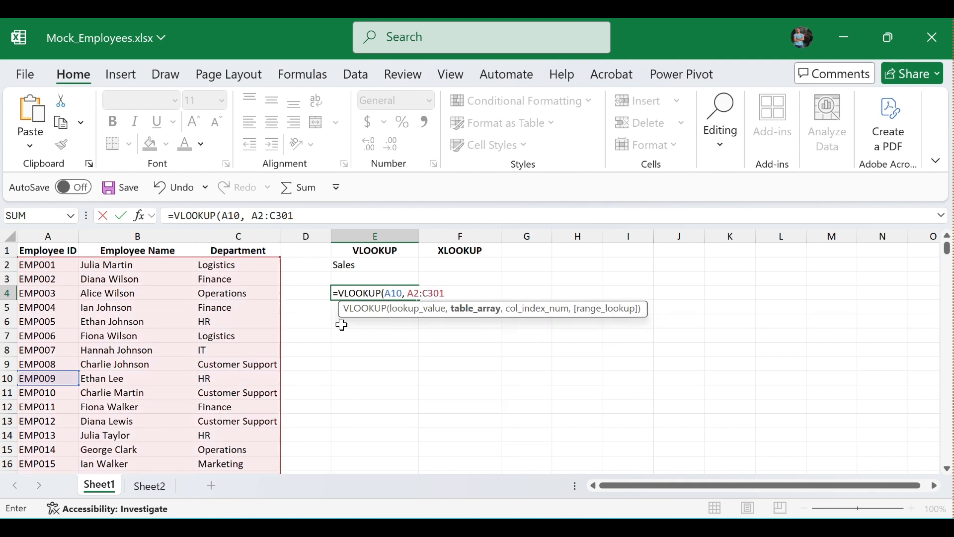
text(,)
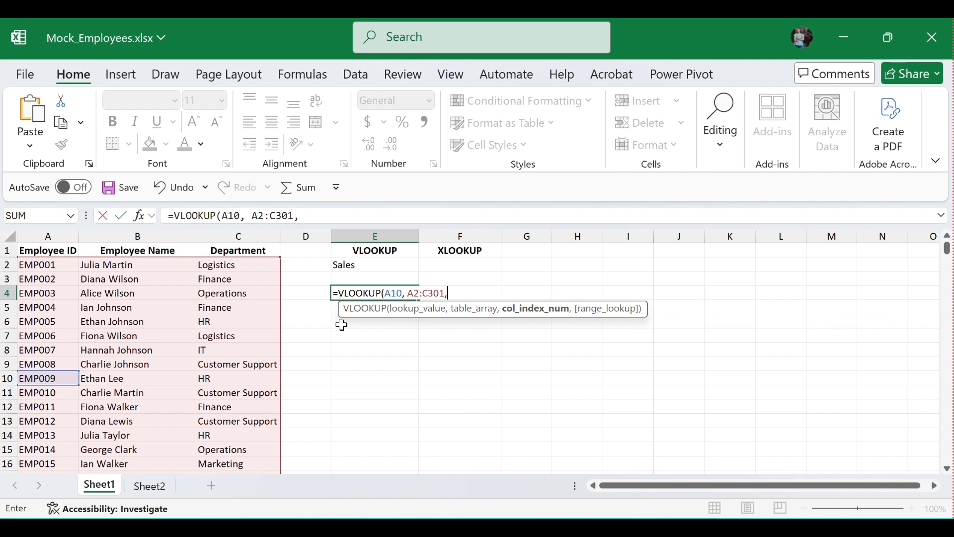
text( 3, F)
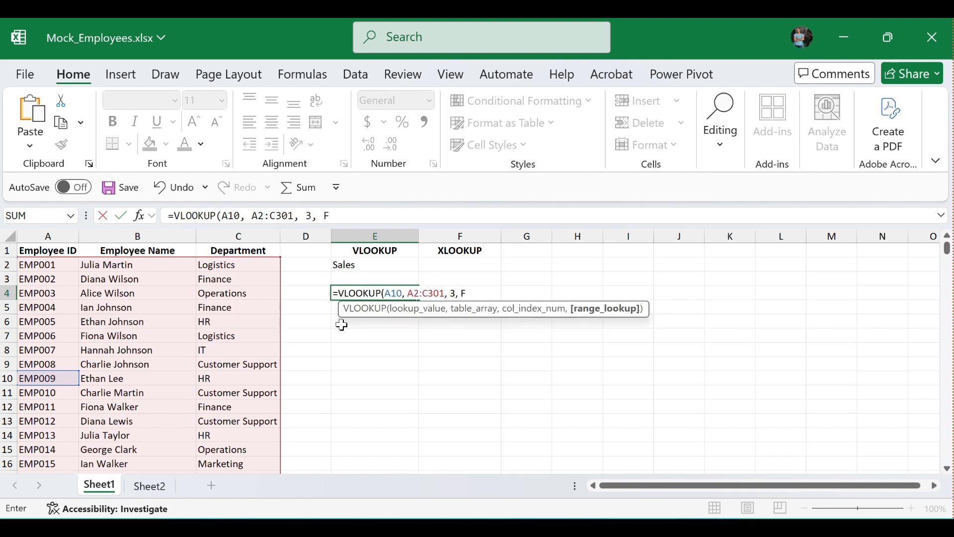
text(alse)
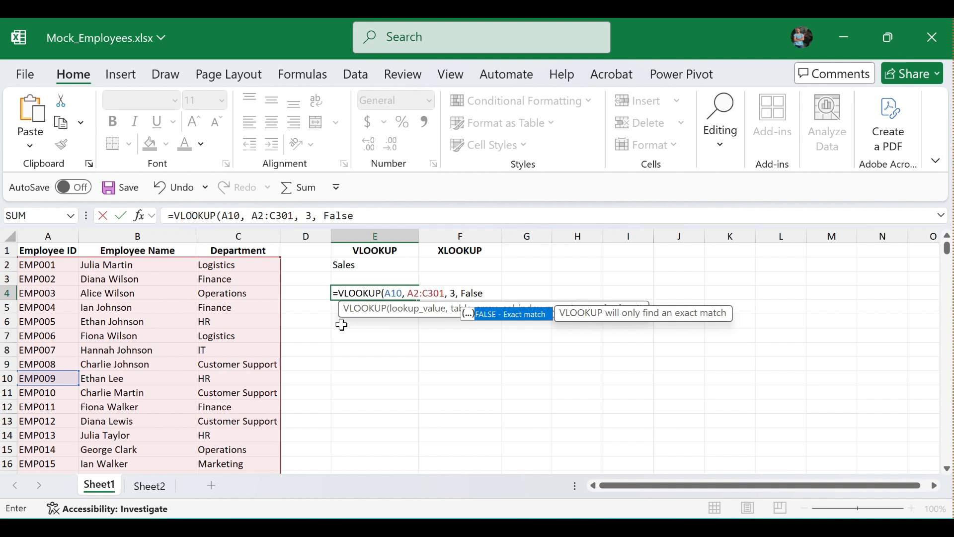
text())
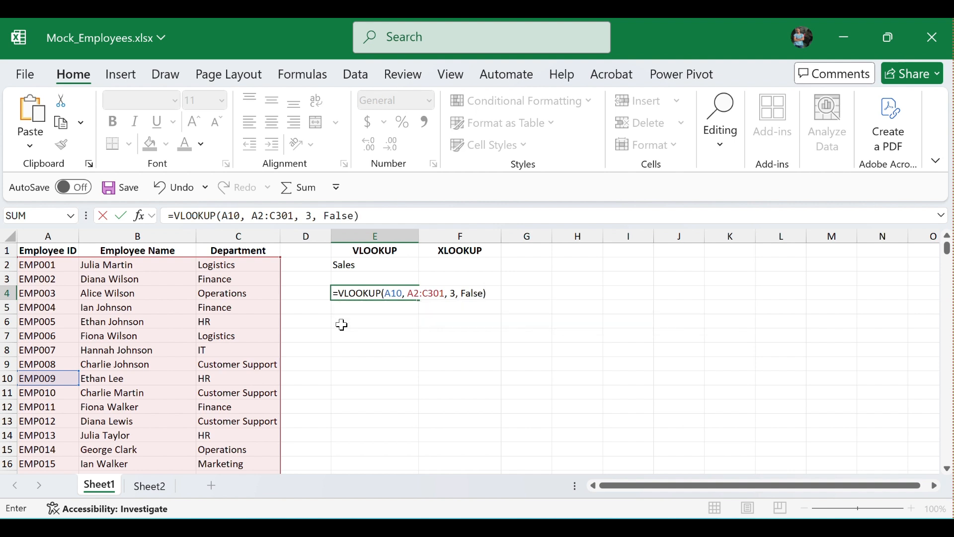
key(Return)
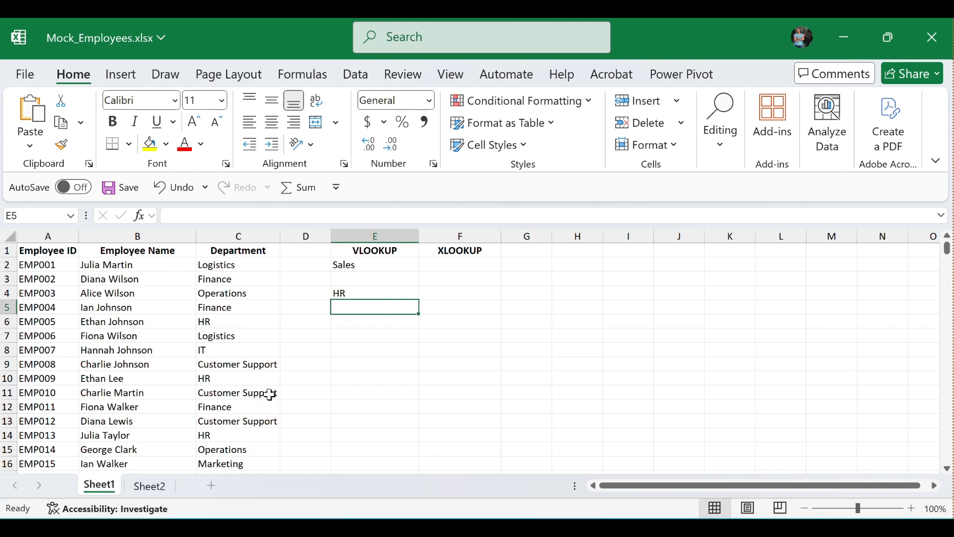
click(361, 294)
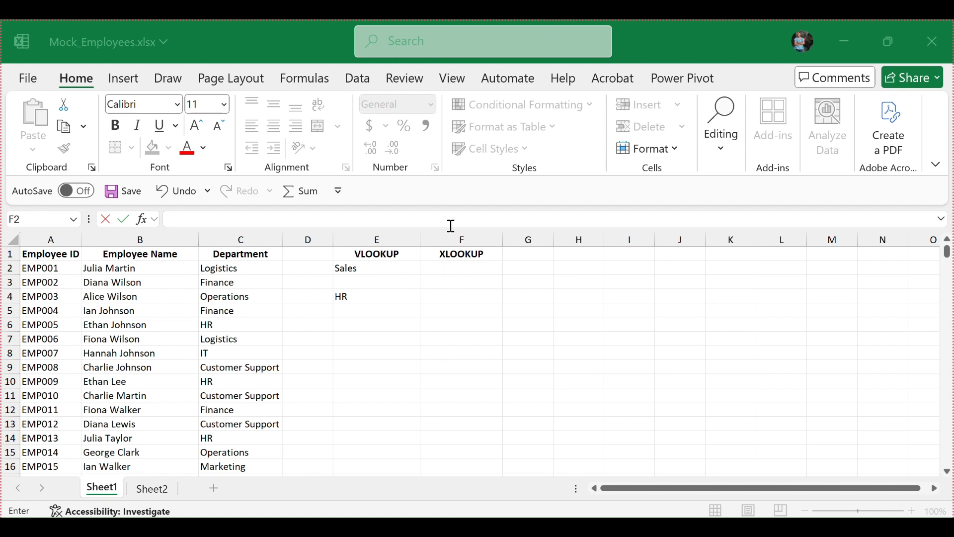
- Start an XLOOKUP formula in cell F2 with "EMP100" as the lookup value
click(458, 271)
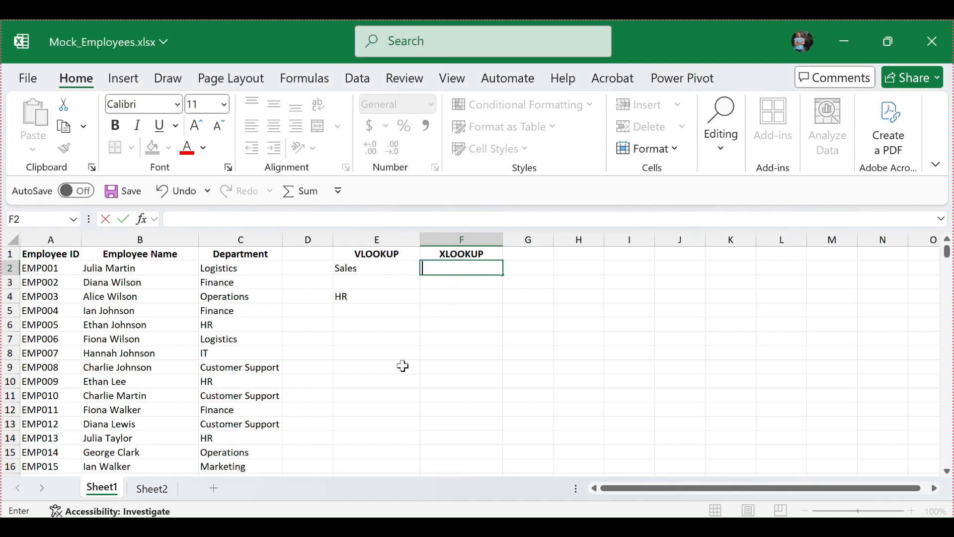
text(=)
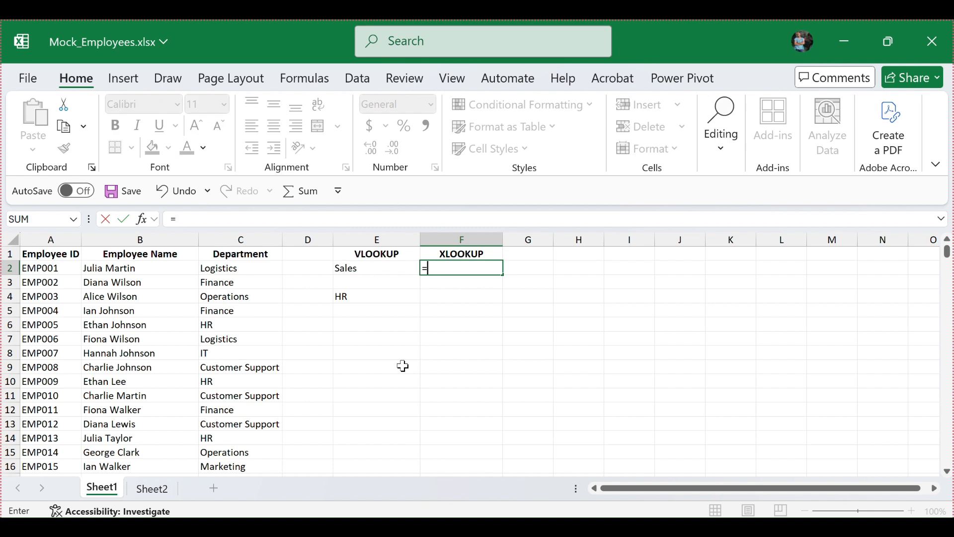
text(X)
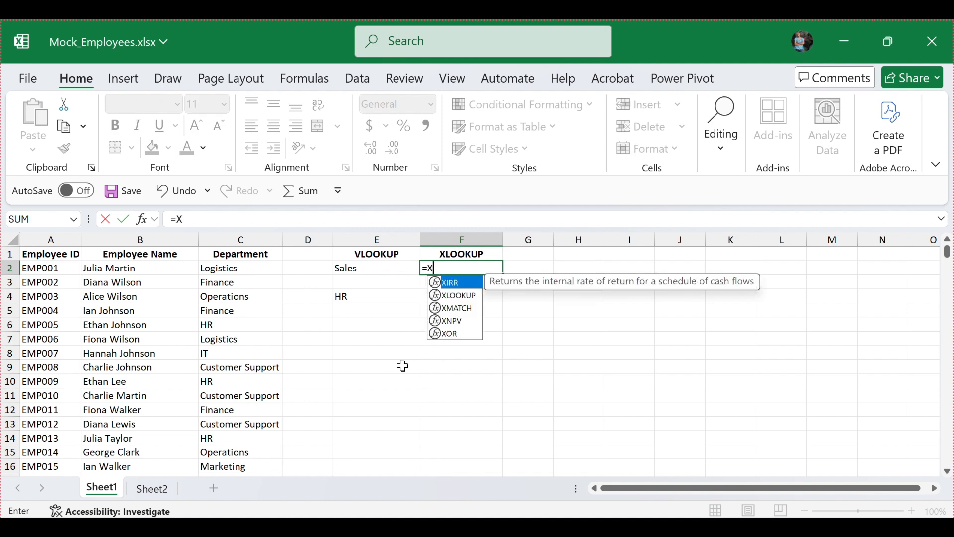
text(L)
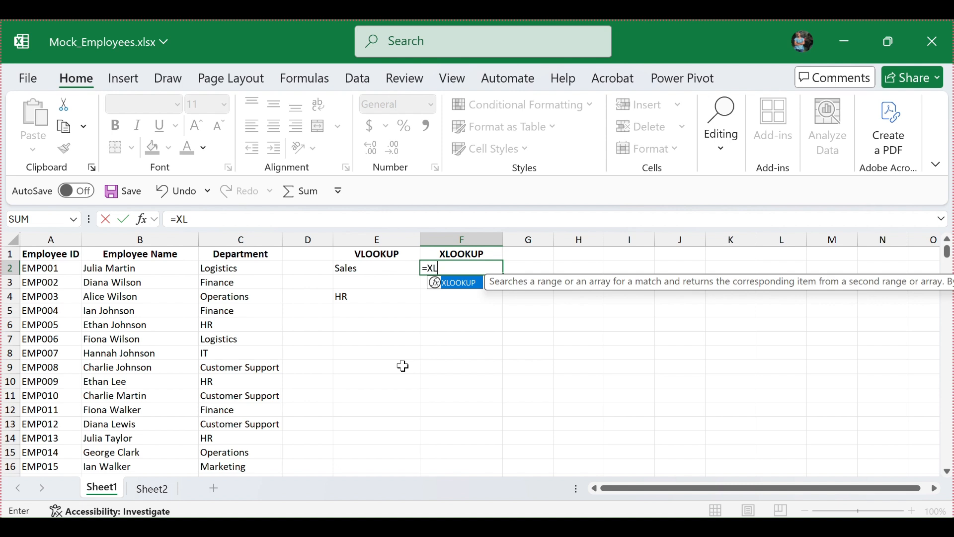
double_click(459, 281)
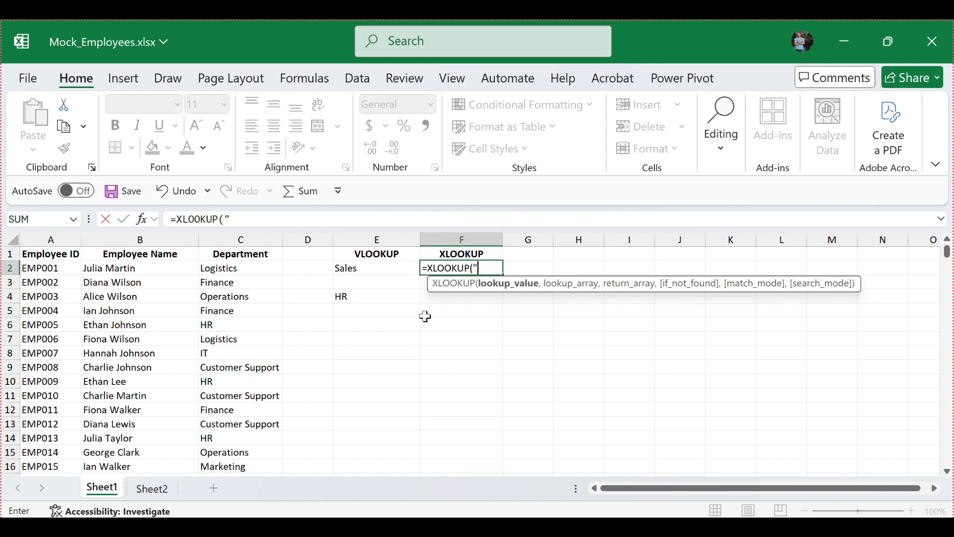
text("EMP100)
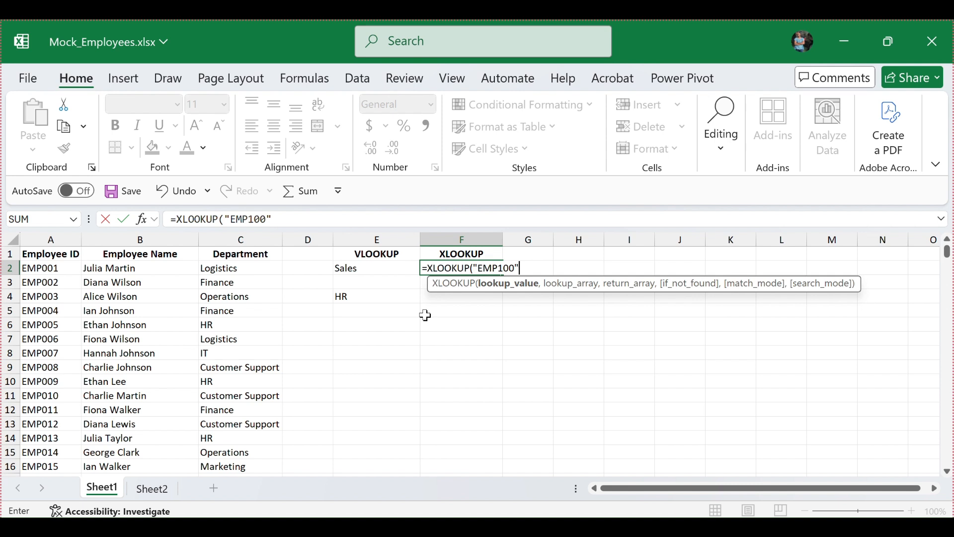
- Set the F2 formula's lookup array to A2:A301 and its return array to C2:C301
text(,)
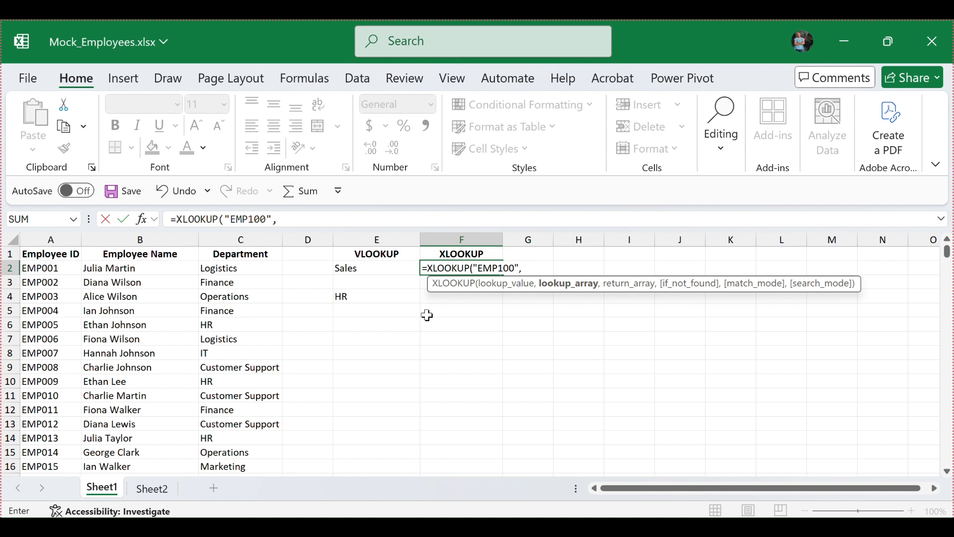
text(A2)
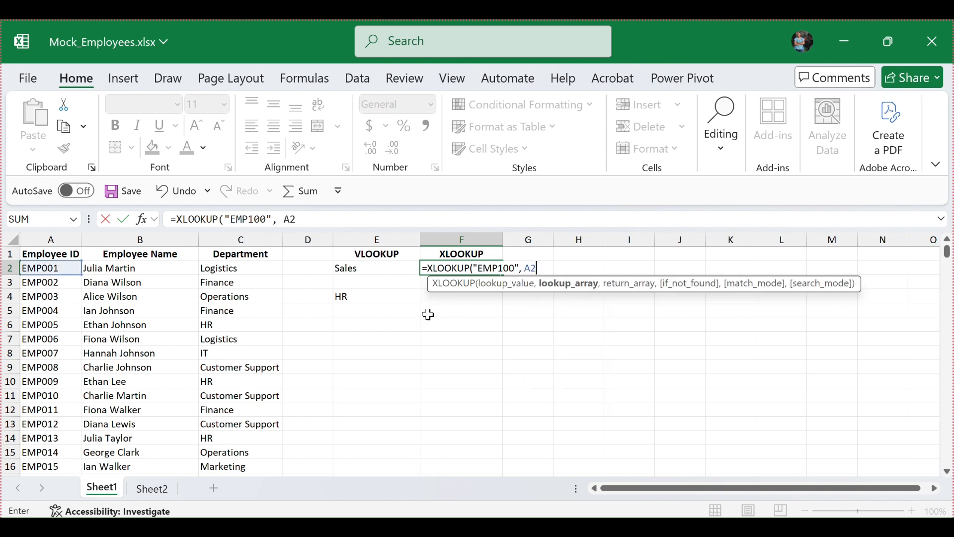
text(:A301)
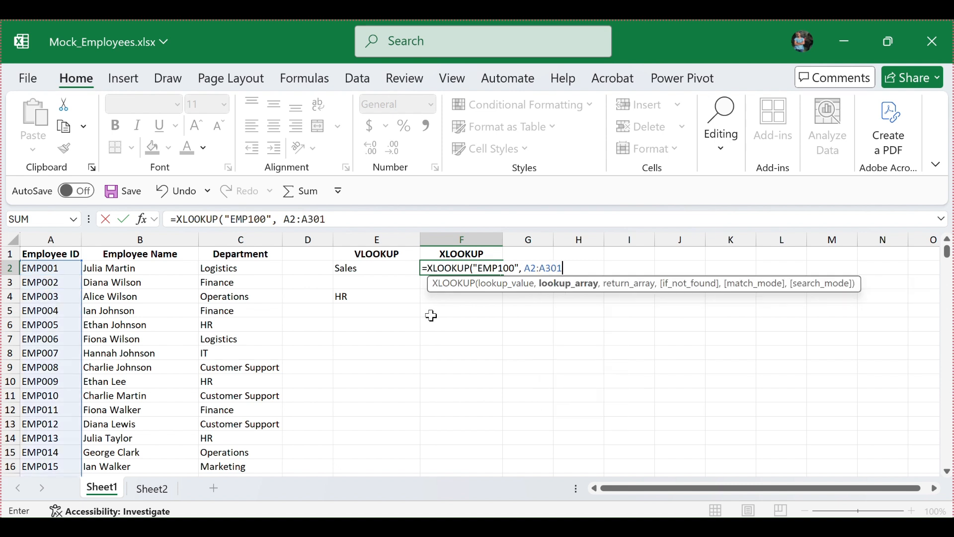
text(,)
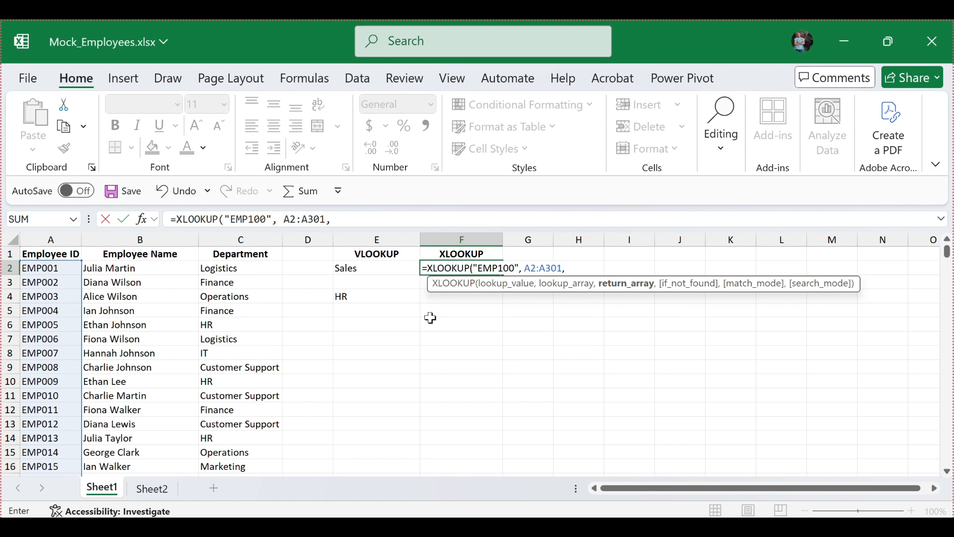
text(C)
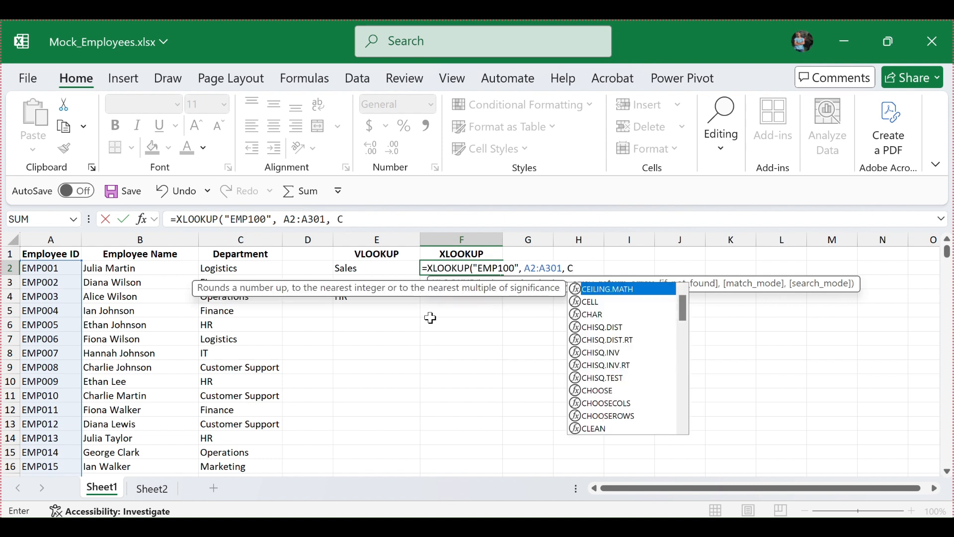
text(2:)
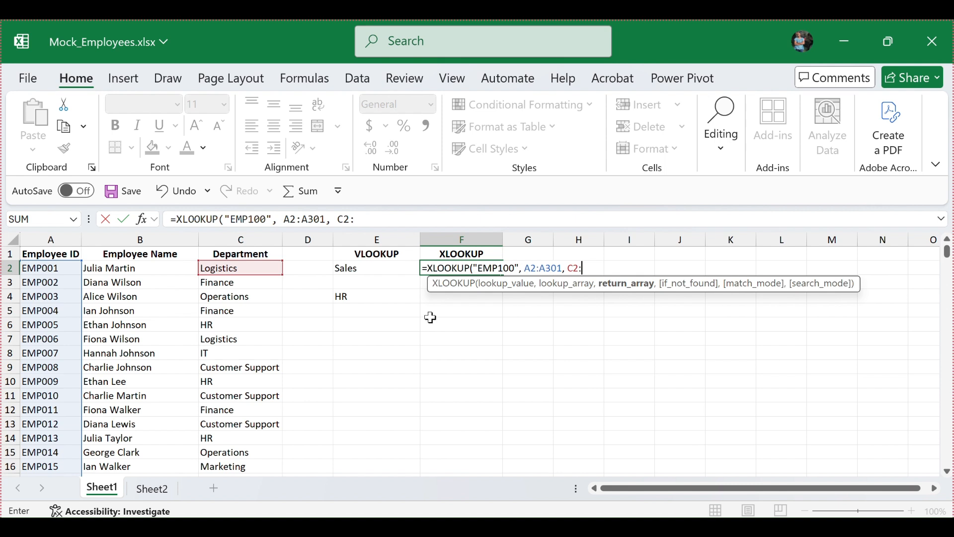
text(C3)
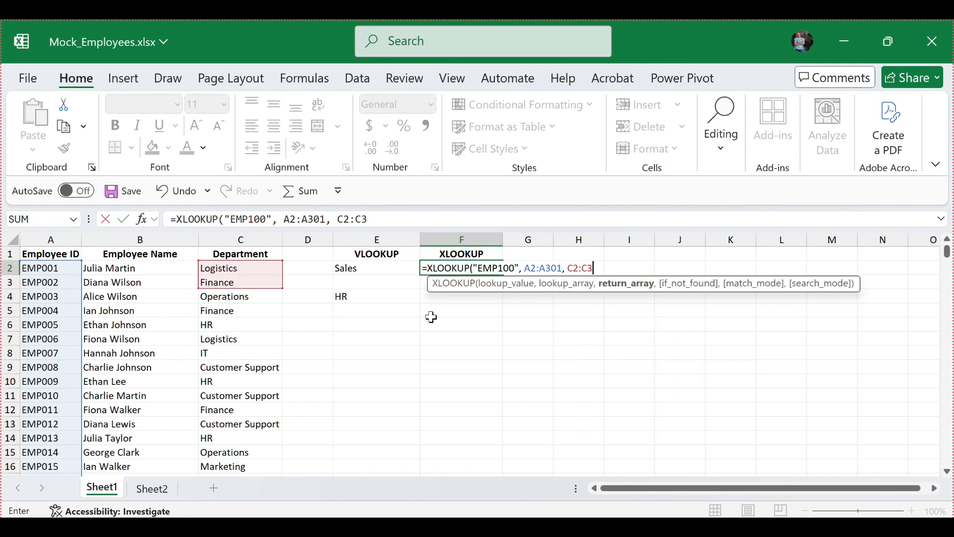
text(01)
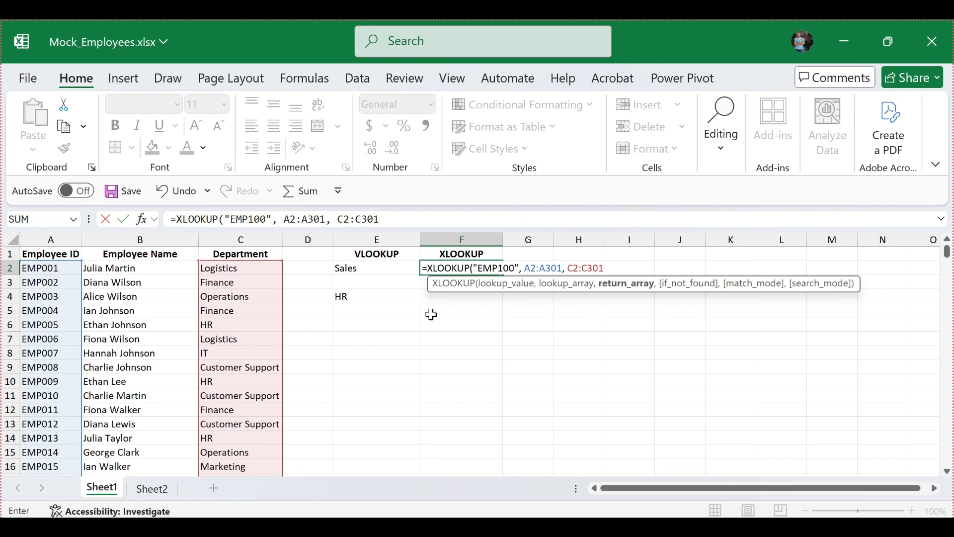
- Complete the XLOOKUP formula in F2 with "Not Found" as the if-not-found text and enter it
text(,)
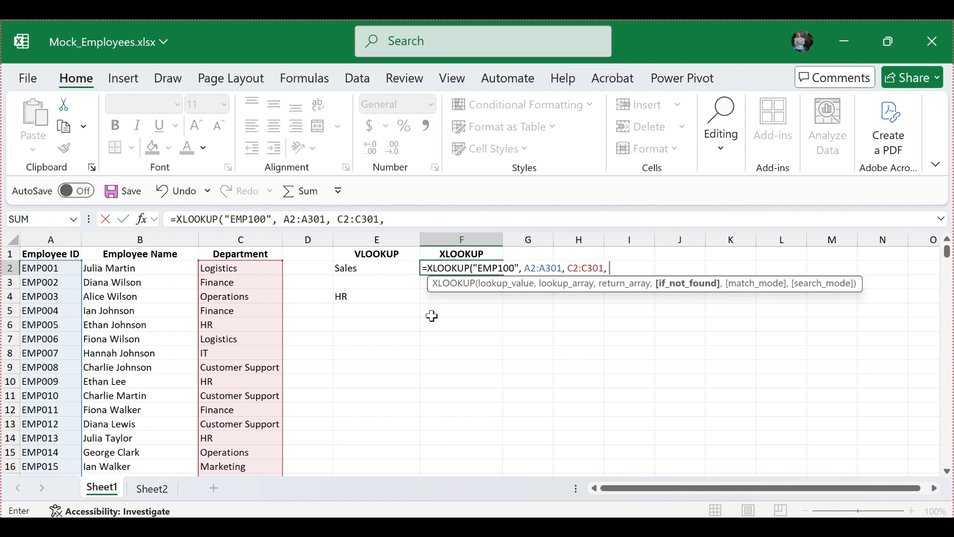
text( "Not Found)
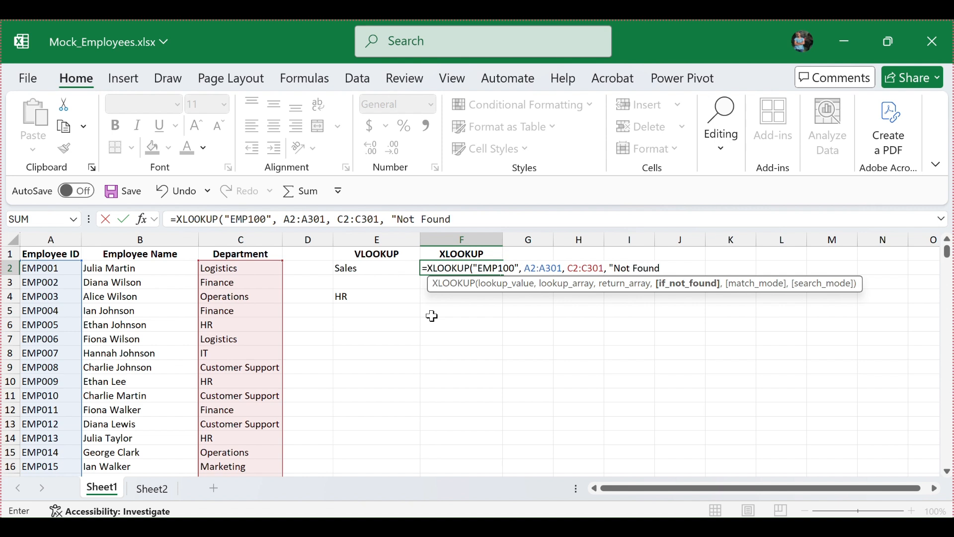
text("))
key(Return)
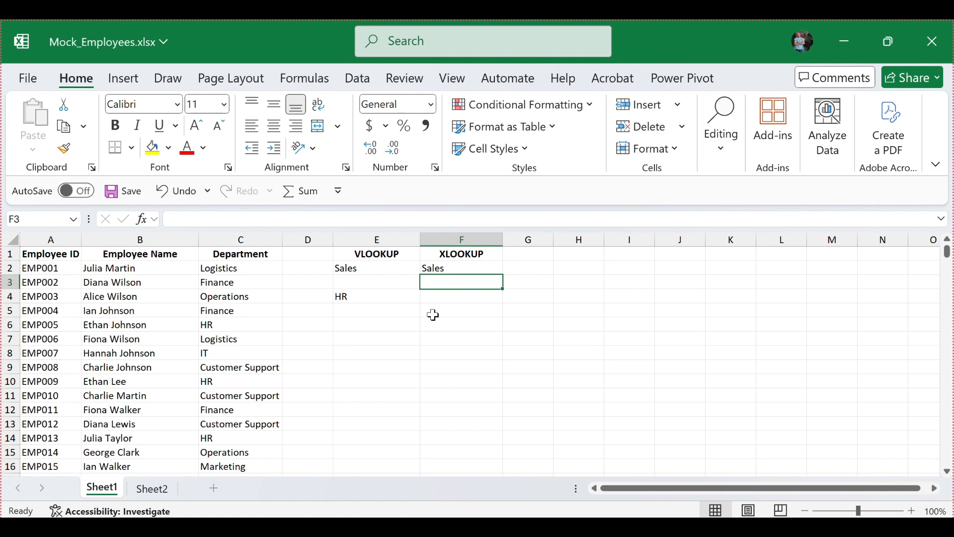
- Review the XLOOKUP formula in F2 and compare its result with the department listed for EMP100 in the employee table
click(449, 267)
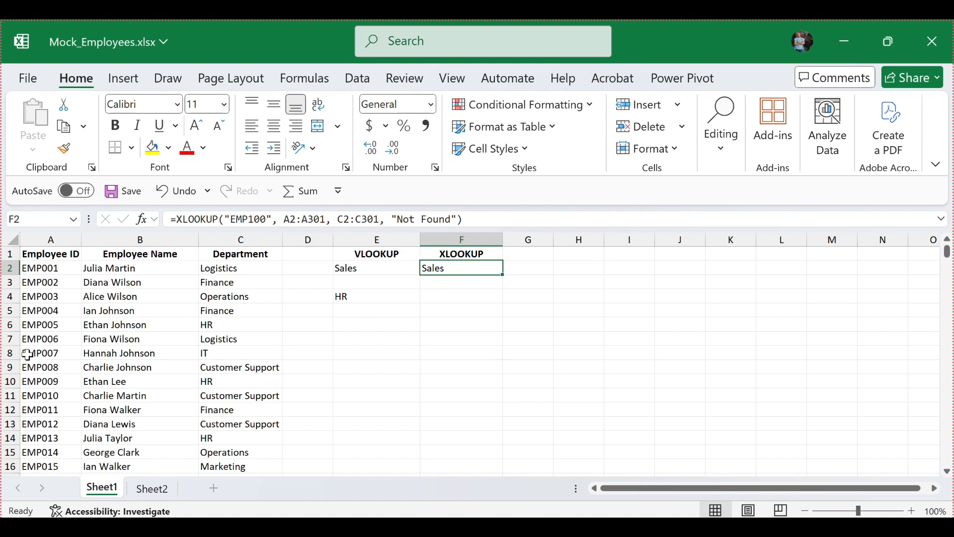
scroll(127, 353, down, 16)
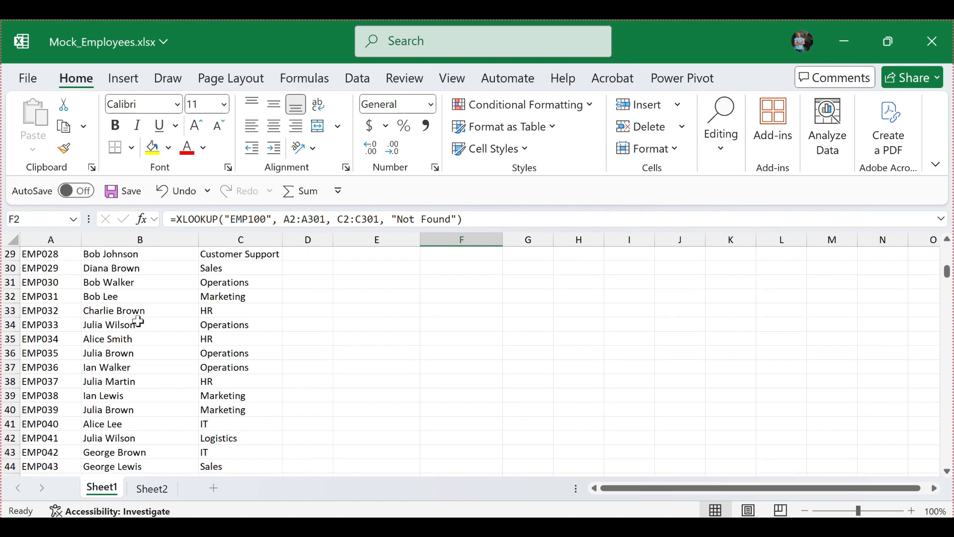
scroll(143, 319, down, 13)
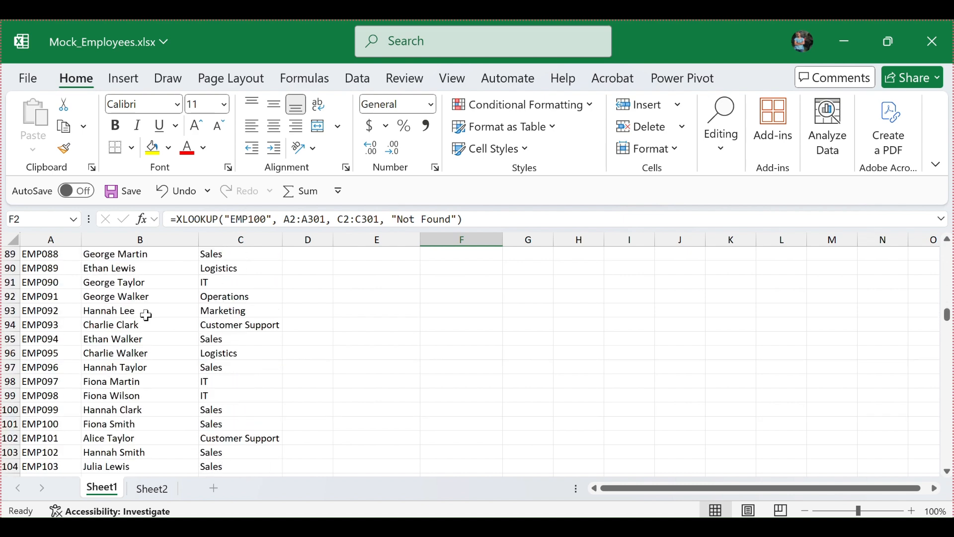
scroll(148, 313, down, 3)
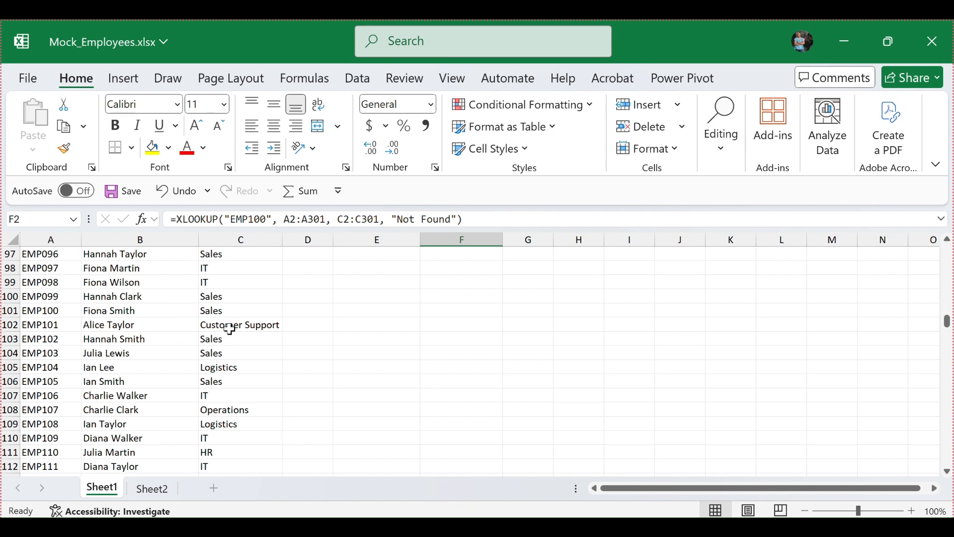
scroll(377, 322, up, 20)
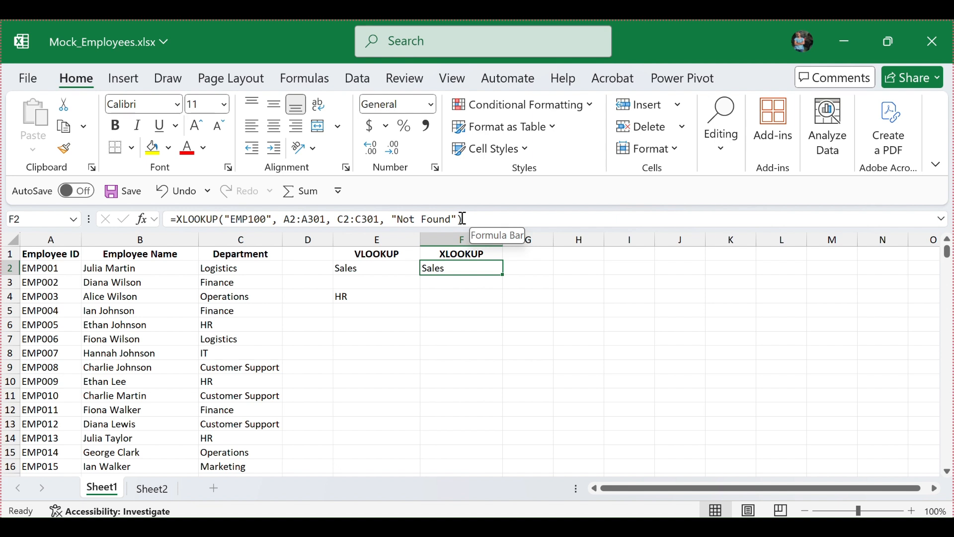
- Start an XLOOKUP formula in cell F4 with cell A11 as the lookup value
click(491, 300)
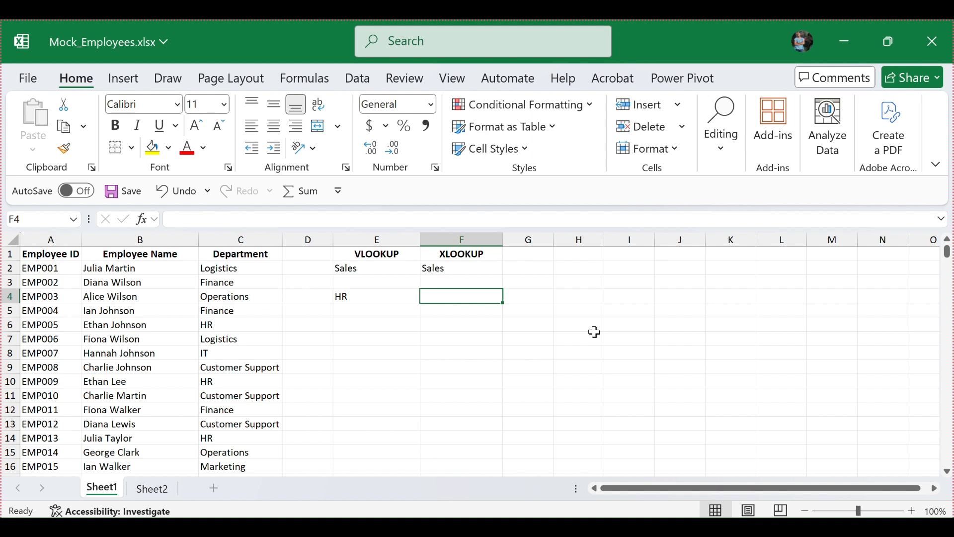
text(=)
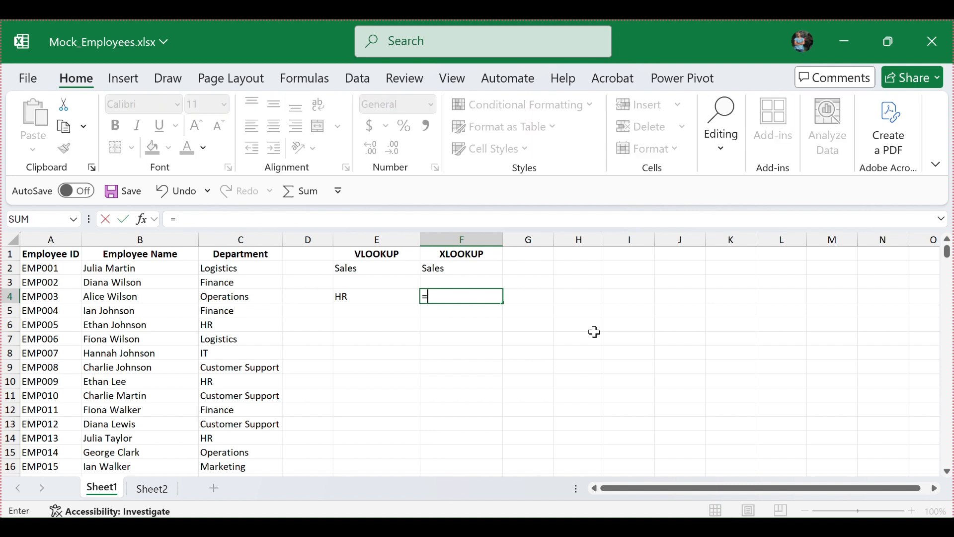
text(x)
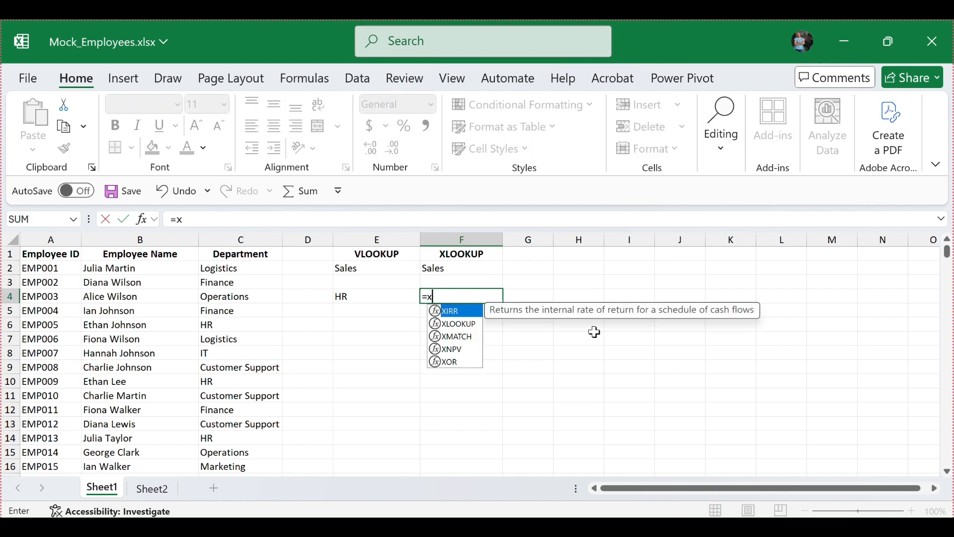
text(l)
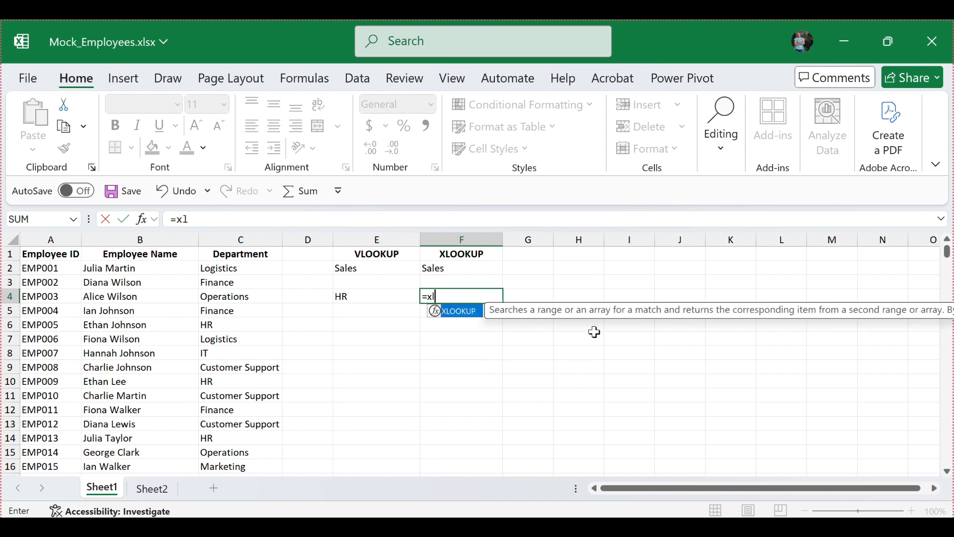
double_click(463, 311)
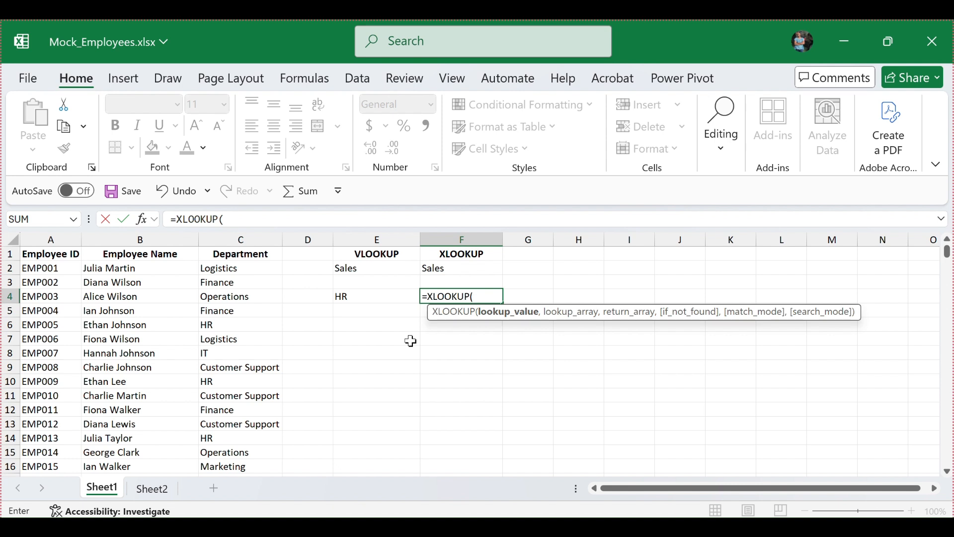
text(A)
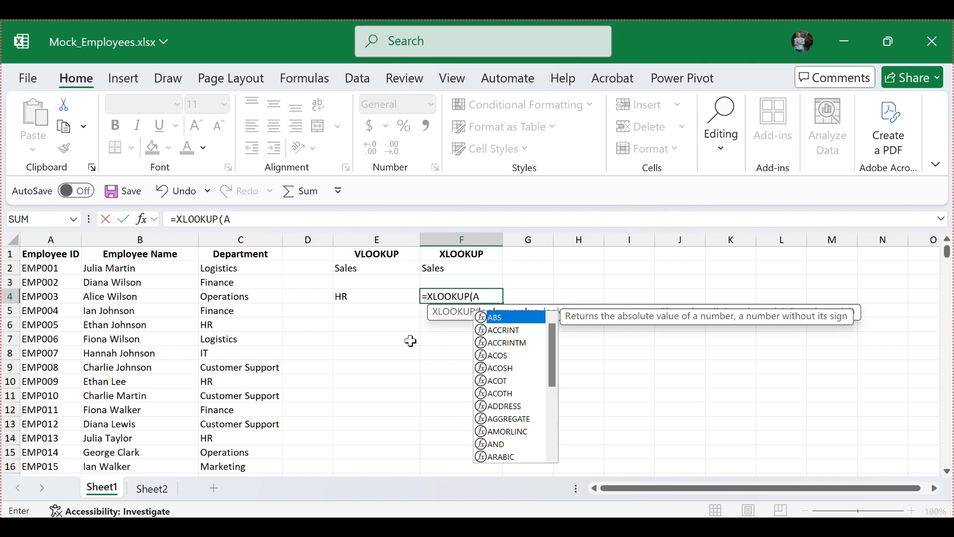
text(11)
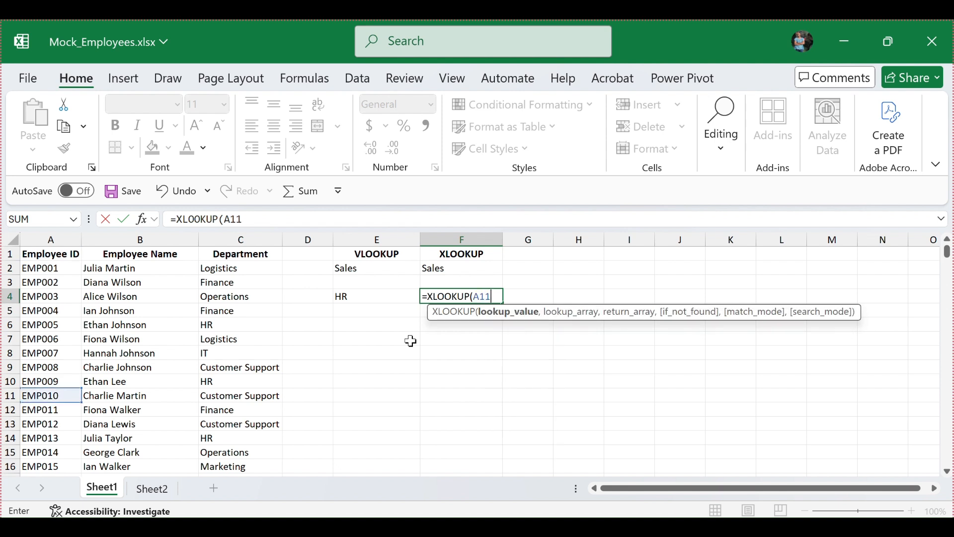
text(,)
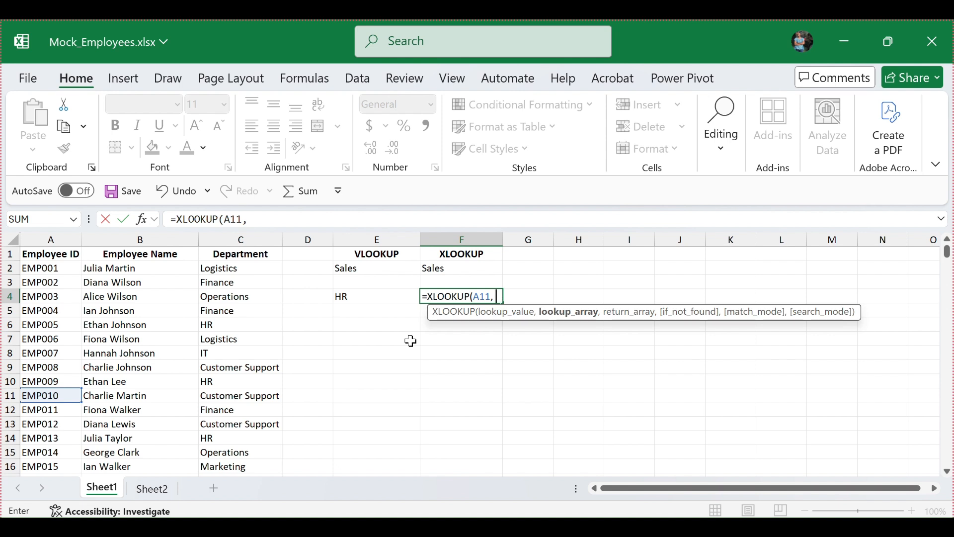
- Set the lookup array of the F4 formula to A2:A301
text( A)
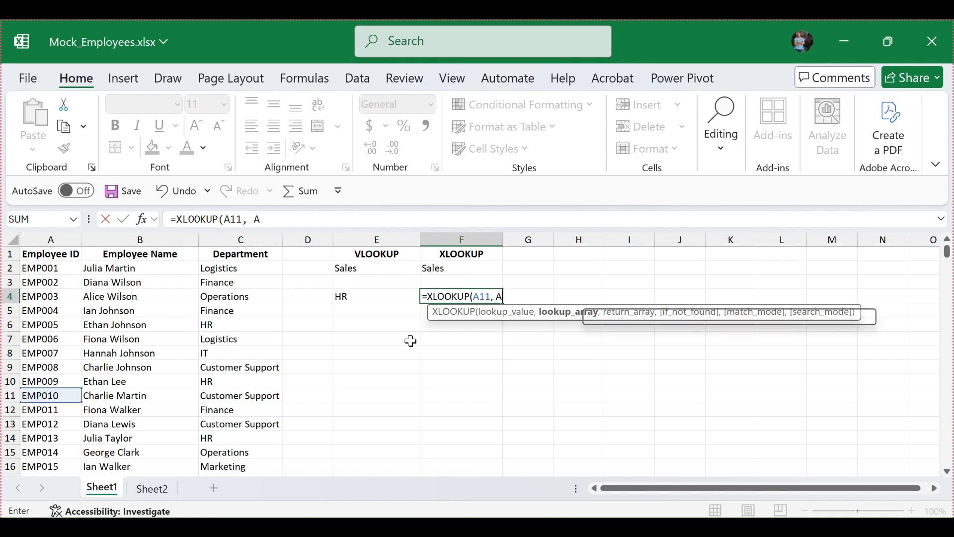
text(2)
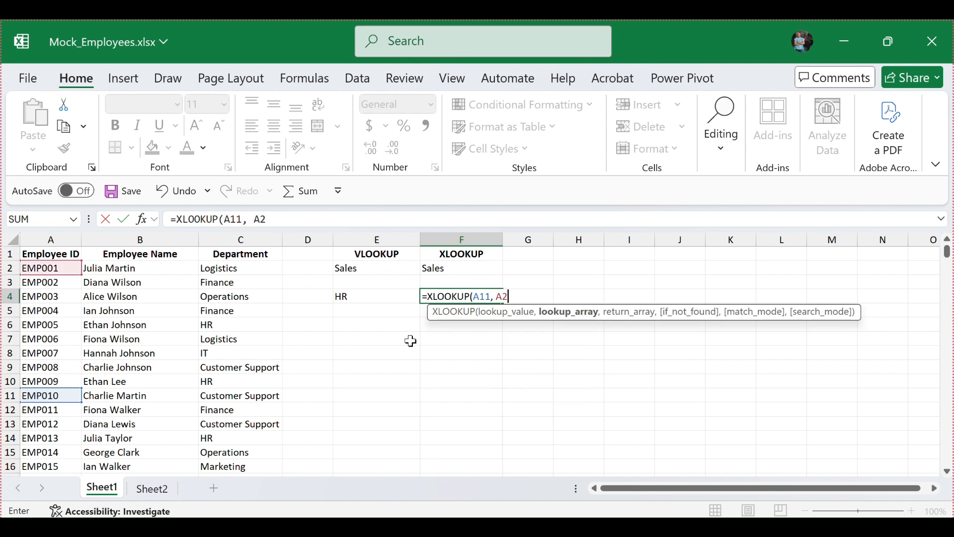
text(:1)
key(BackSpace)
text(A)
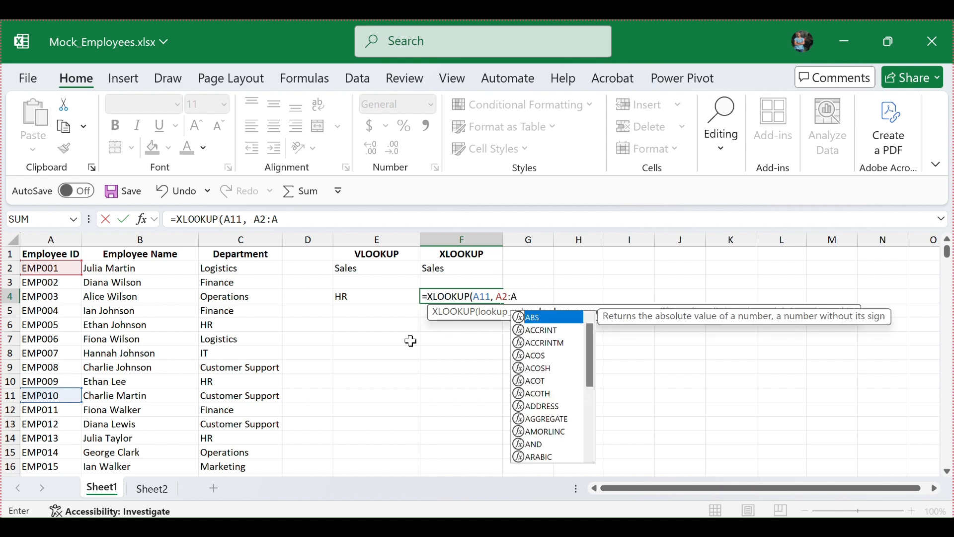
text(301)
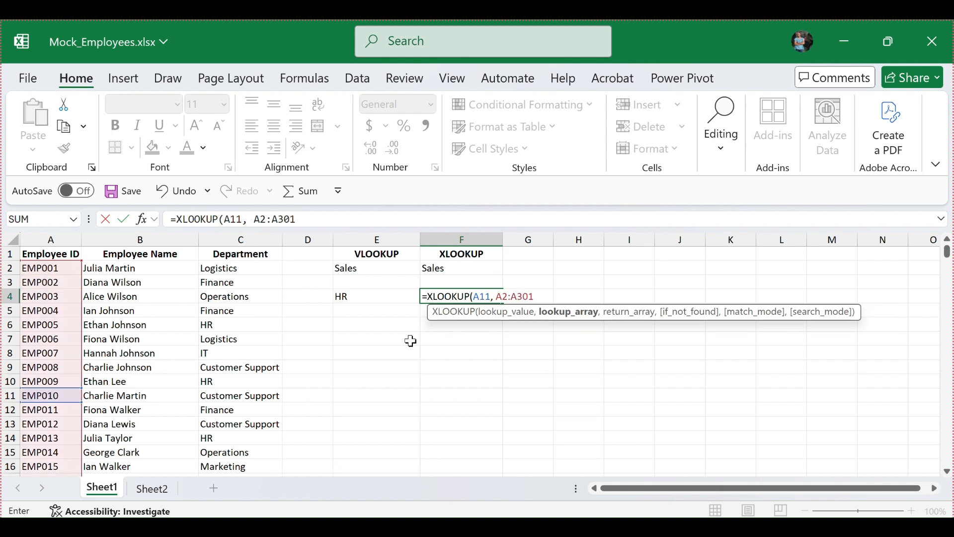
text(,)
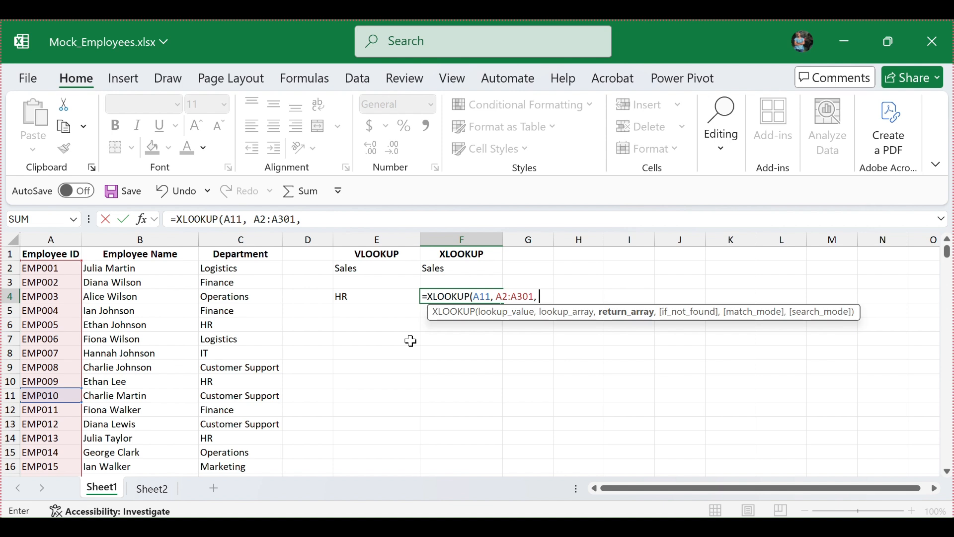
- Set the return array of the F4 formula to C2:C301
text(C)
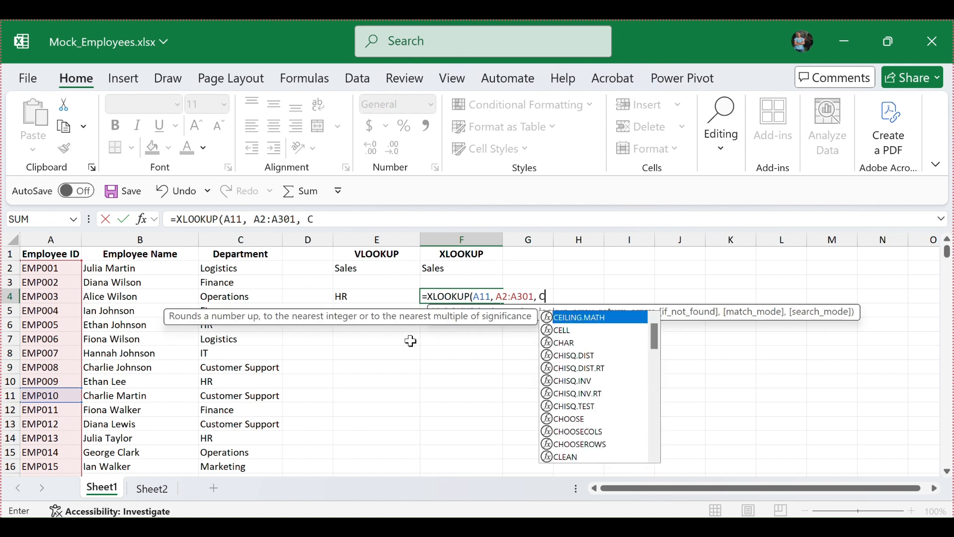
text(2)
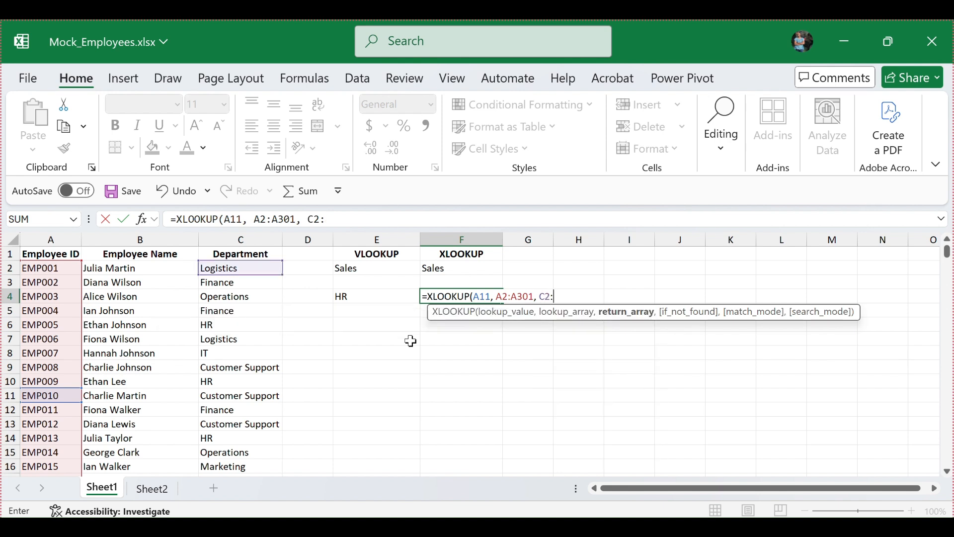
text(:C3)
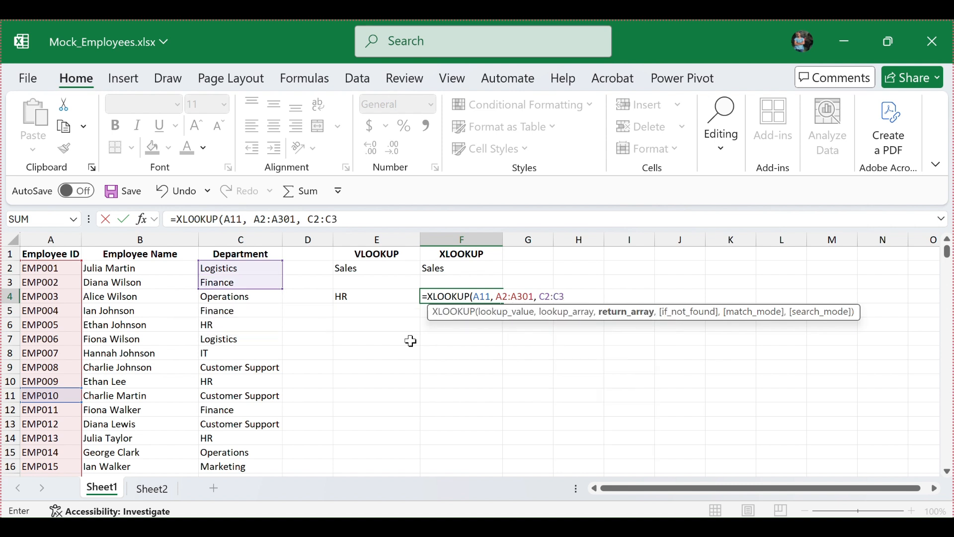
text(01)
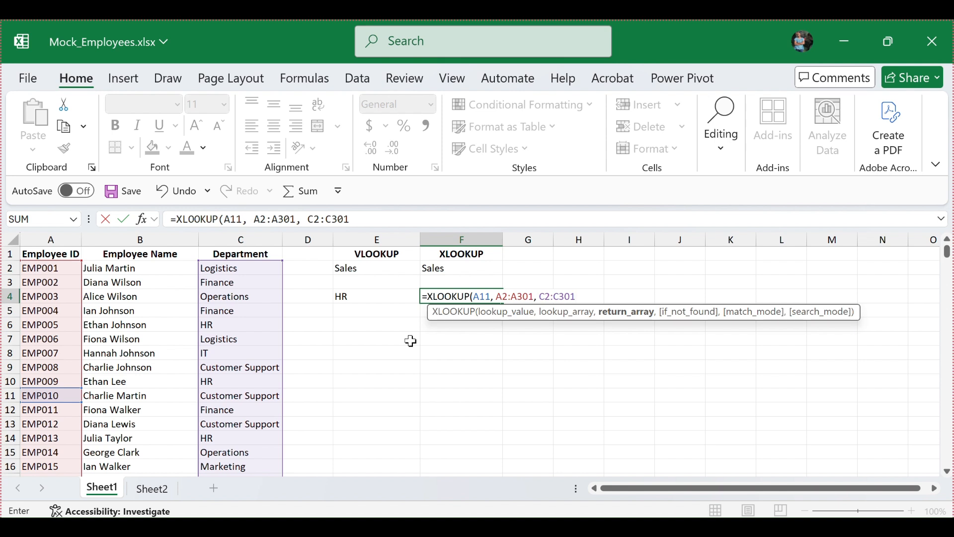
text(, )
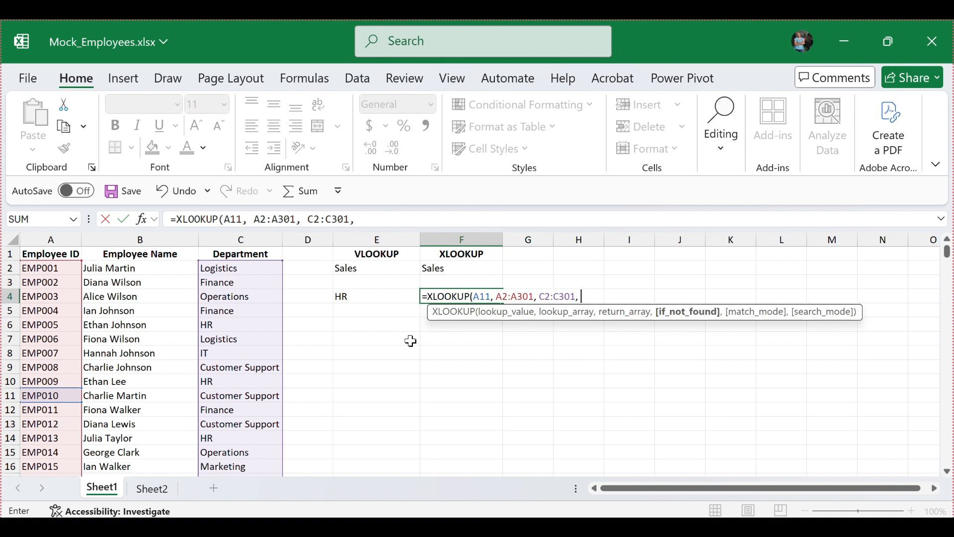
- Complete the F4 formula with "Not Found" as the if-not-found text, enter it and reselect F4 to show its formula
text("Not Found)
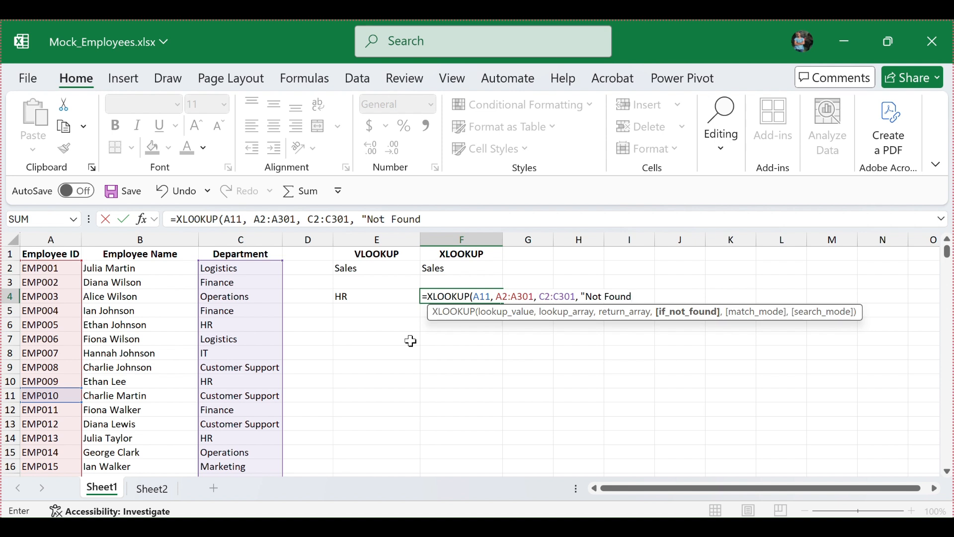
text("))
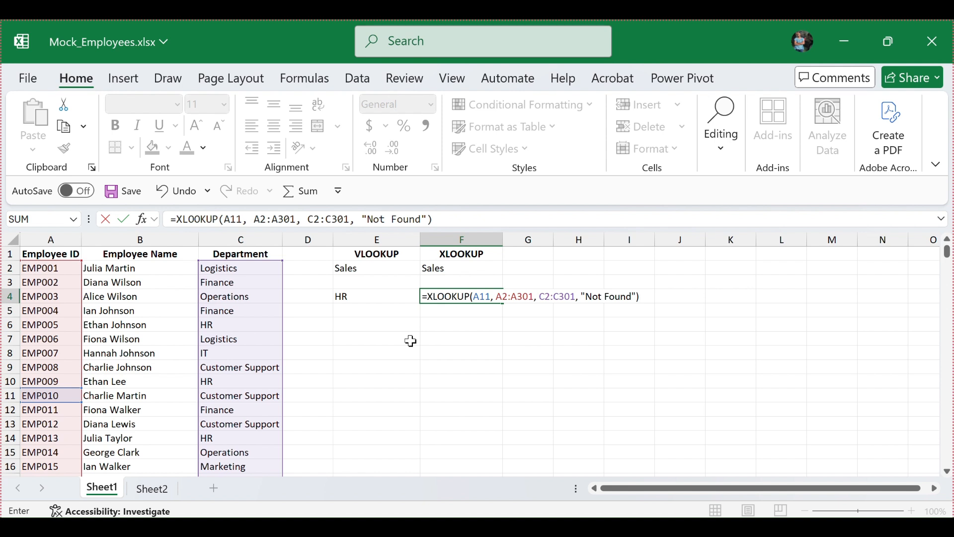
key(Return)
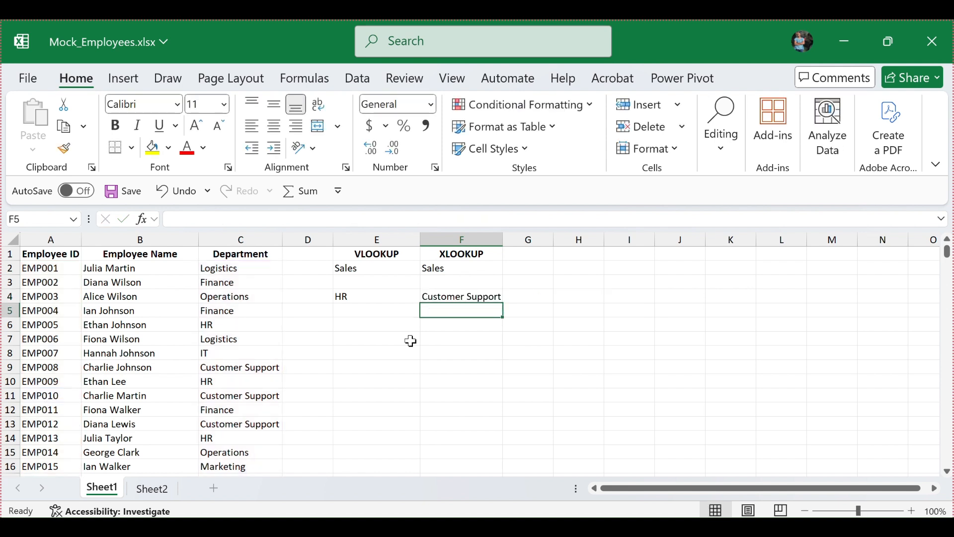
click(450, 296)
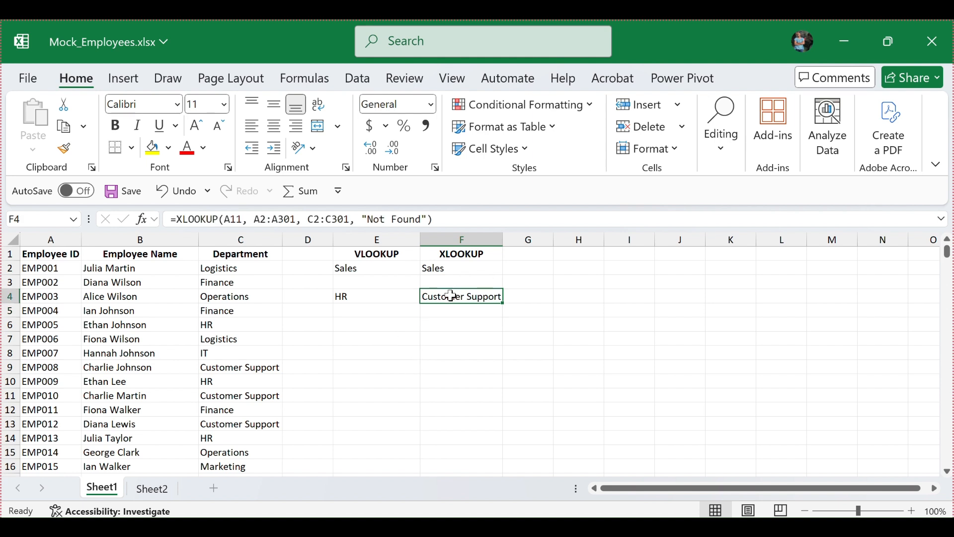